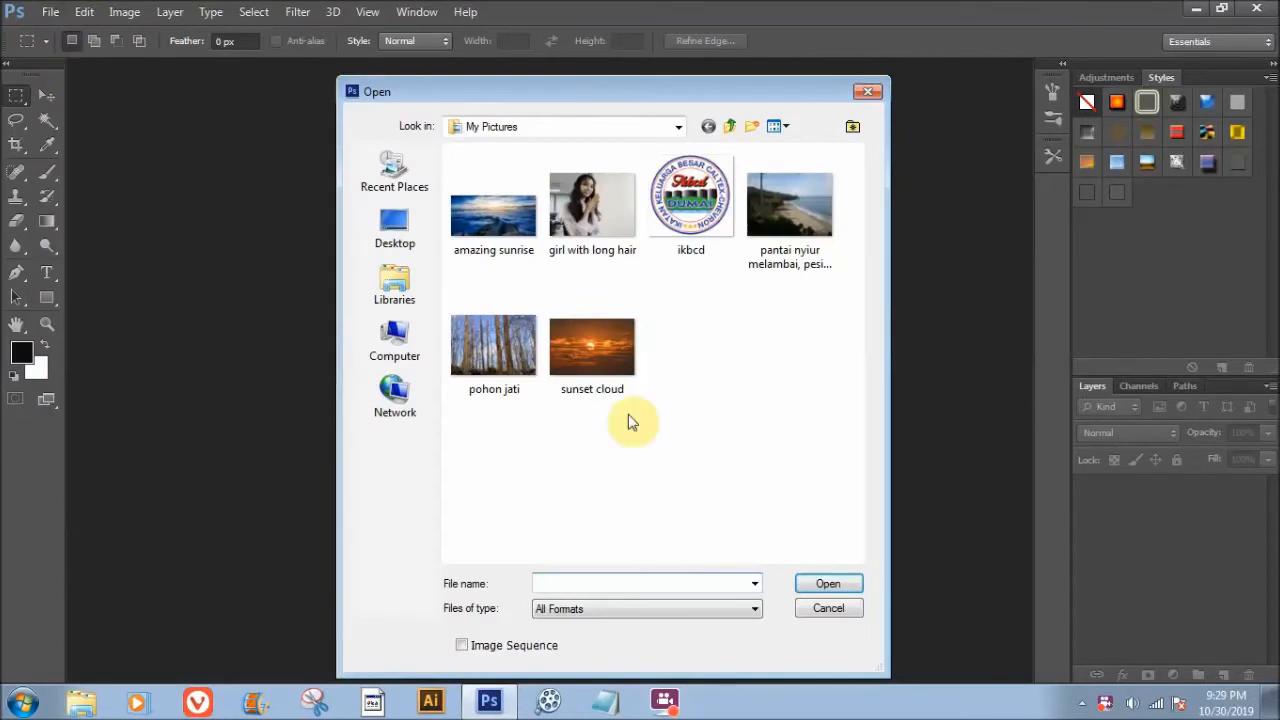
- Open the pohon jati image and convert its locked background into a regular layer with the default settings
left_click(526, 366)
left_click(826, 588)
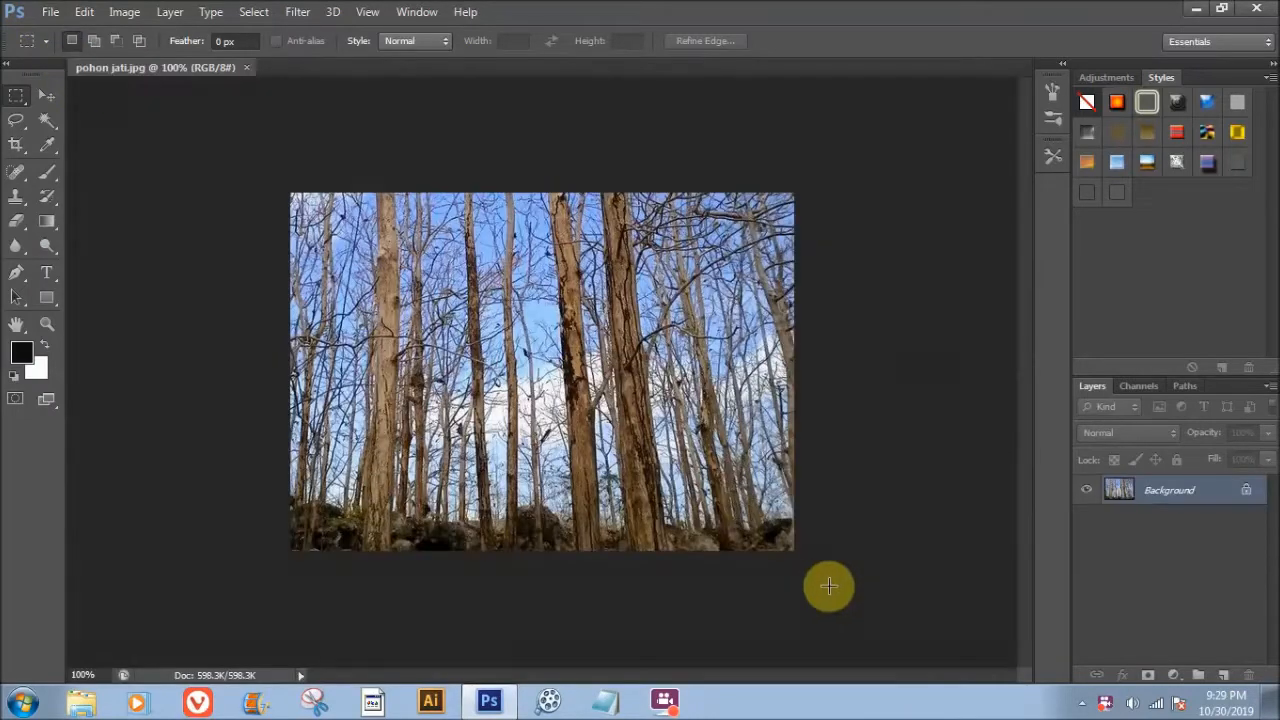
right_click(1197, 490)
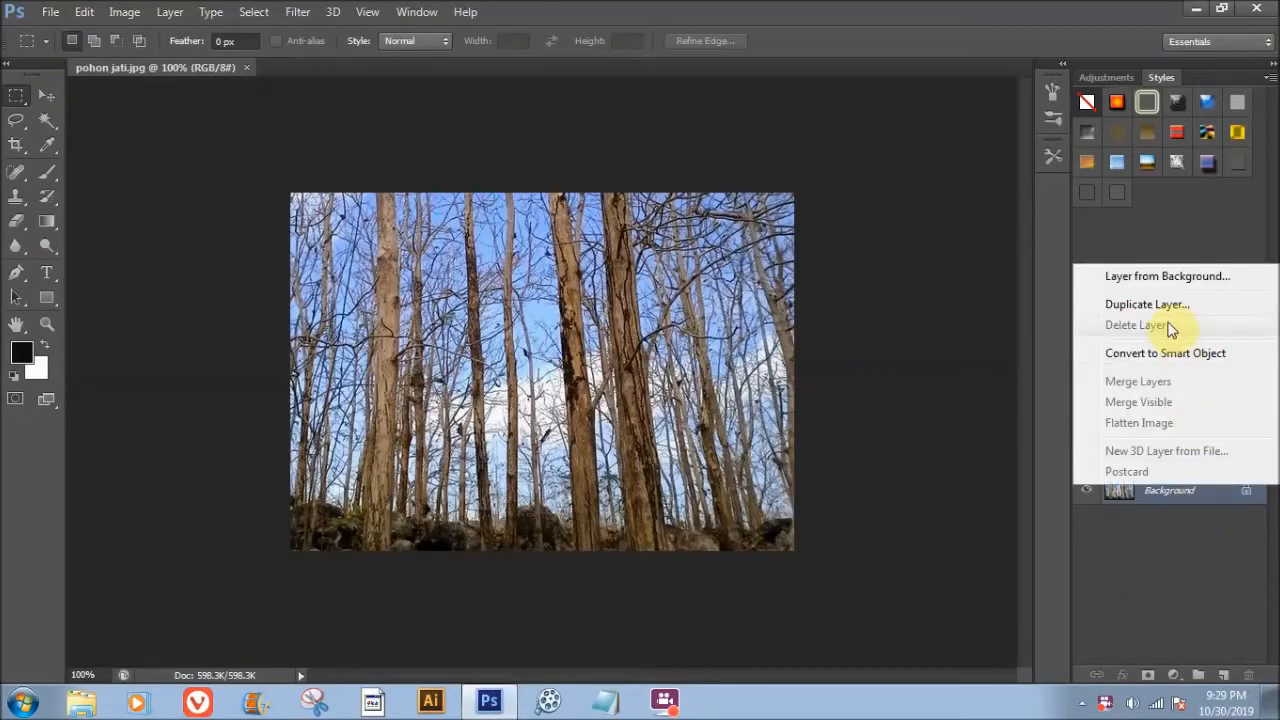
left_click(1157, 277)
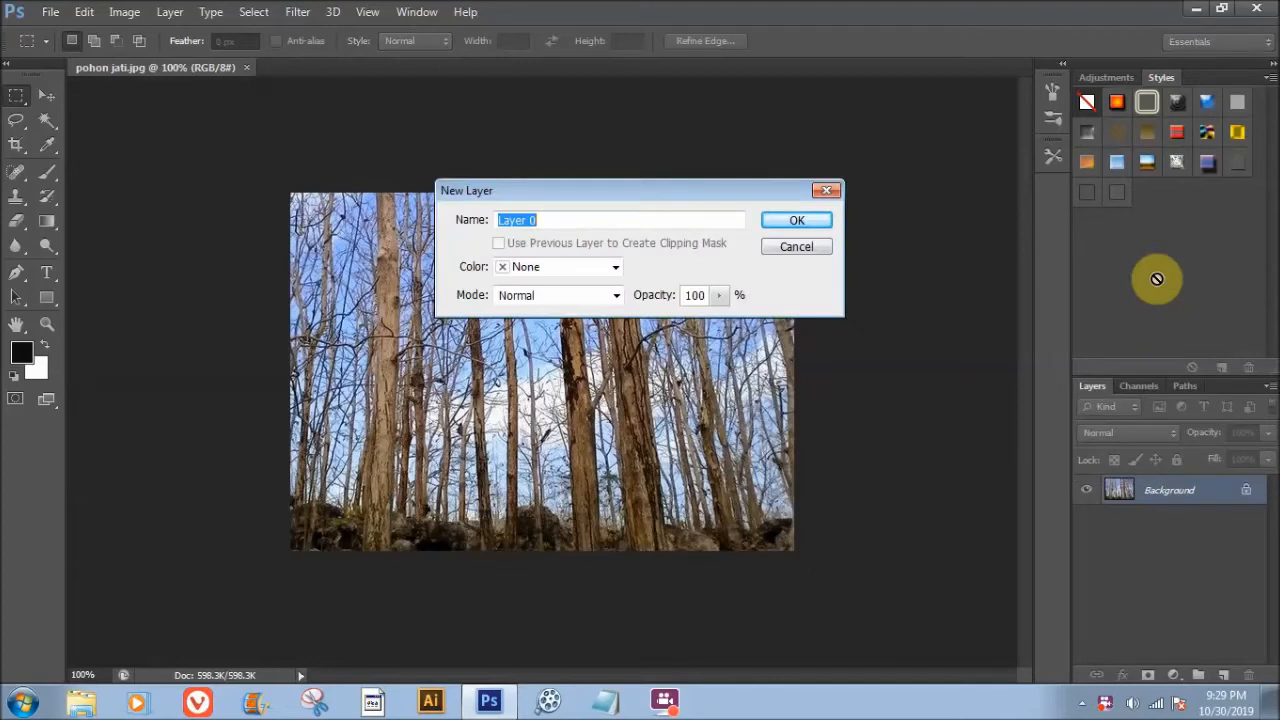
left_click(807, 220)
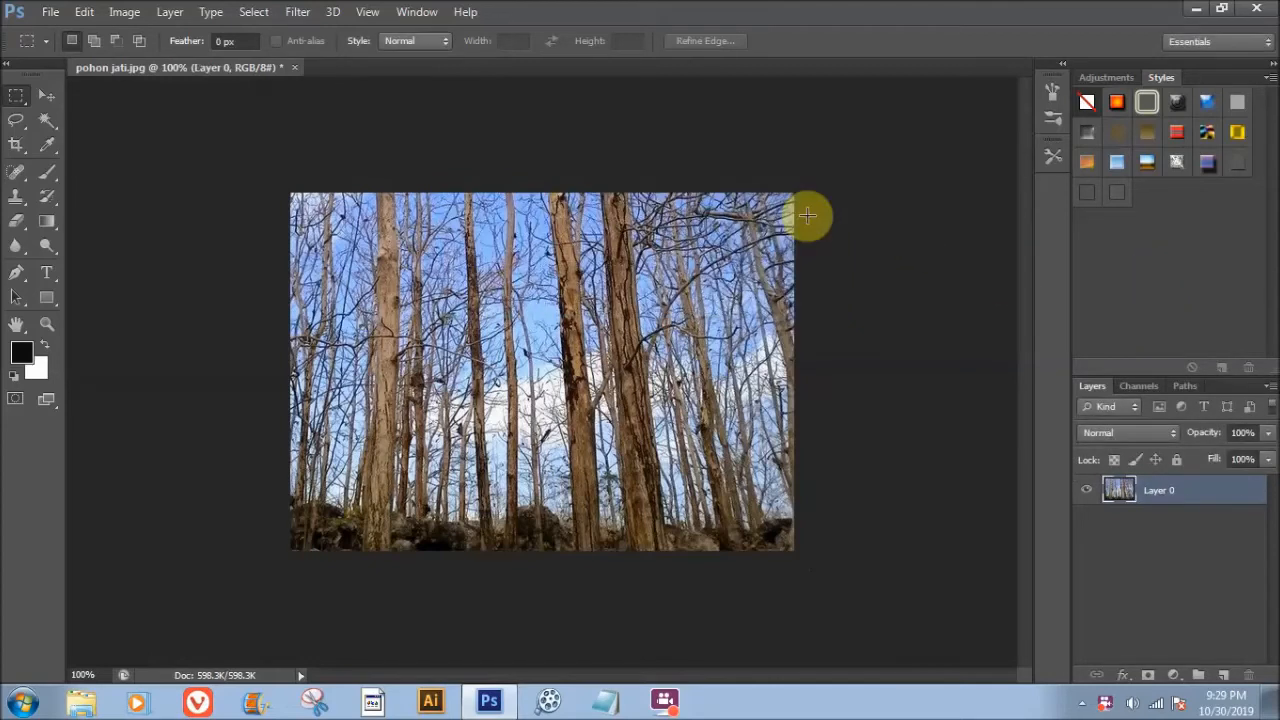
- Duplicate the Blue channel of the forest photo
left_click(1139, 386)
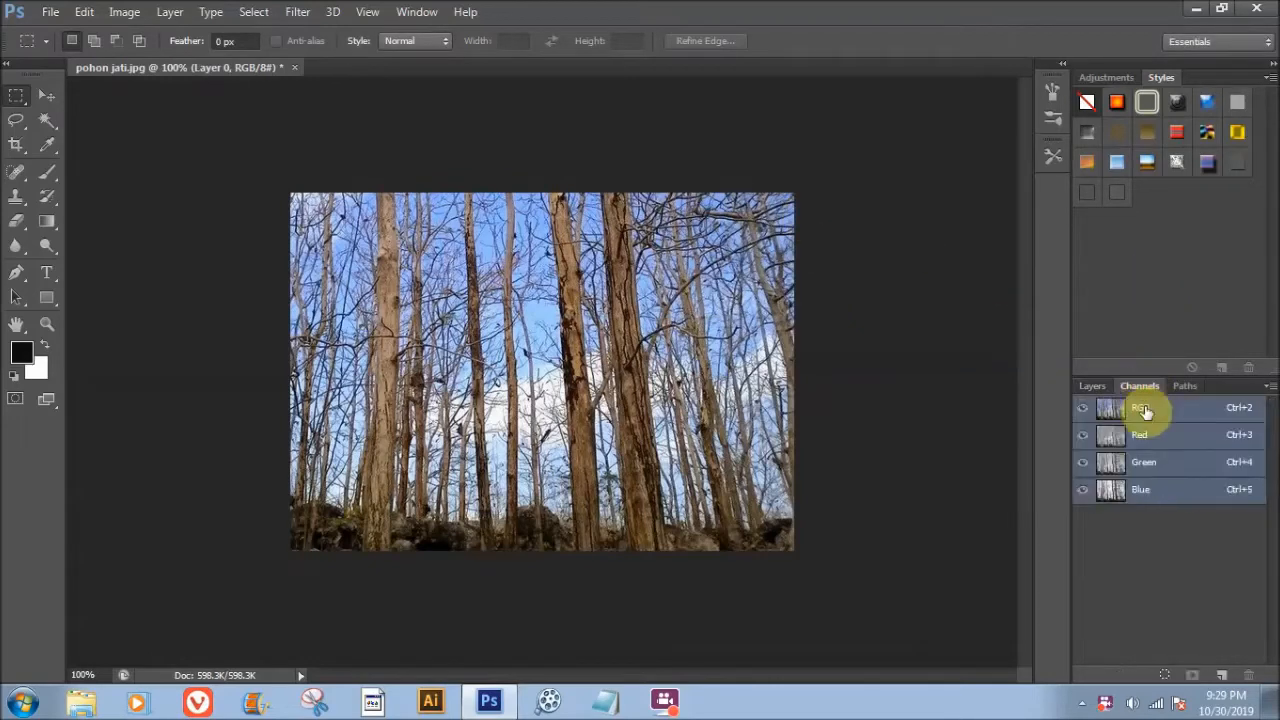
left_click(1160, 489)
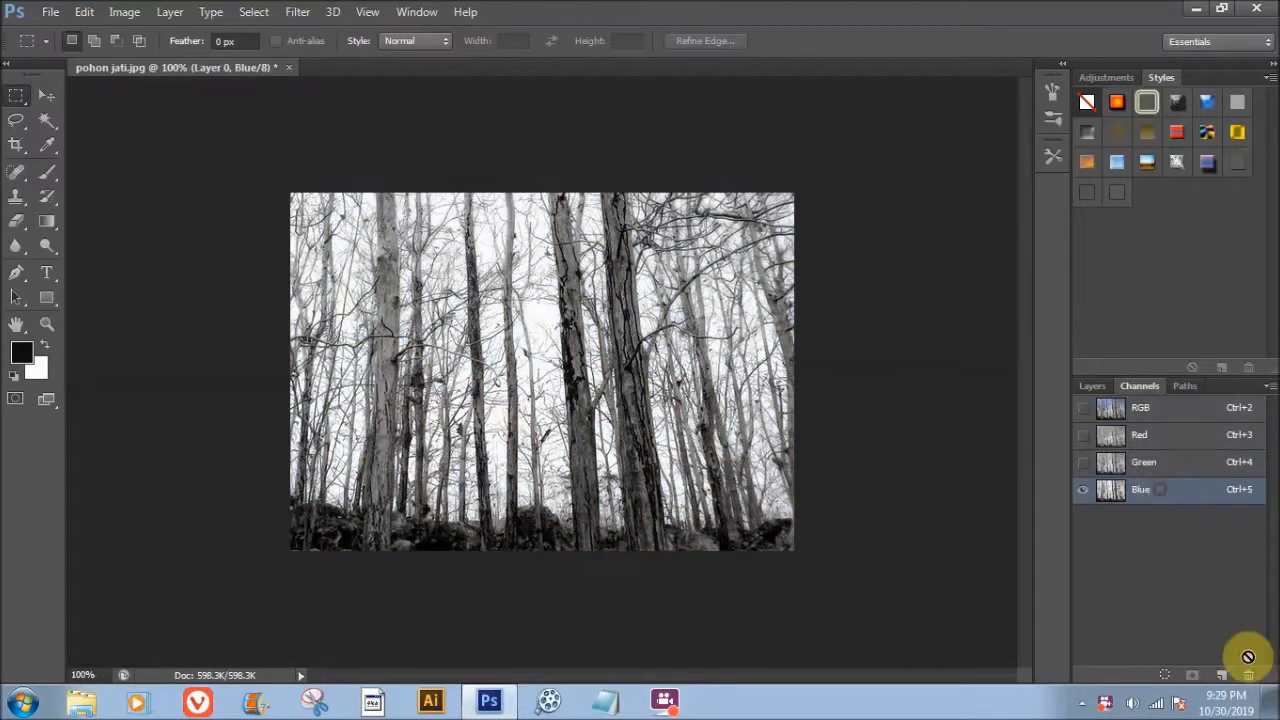
left_click_drag(1228, 678, 1224, 677)
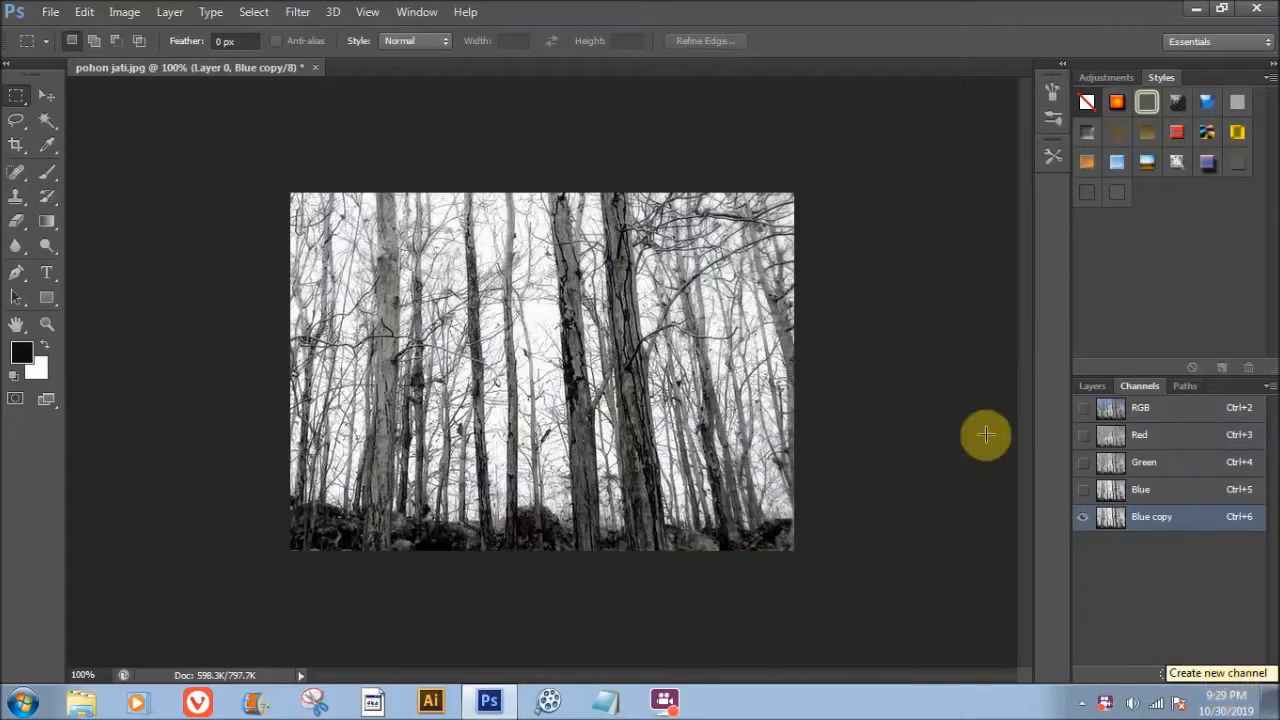
- Apply Levels to the Blue copy channel with a black input of 130 and a midtone value of 0.32
left_click(124, 14)
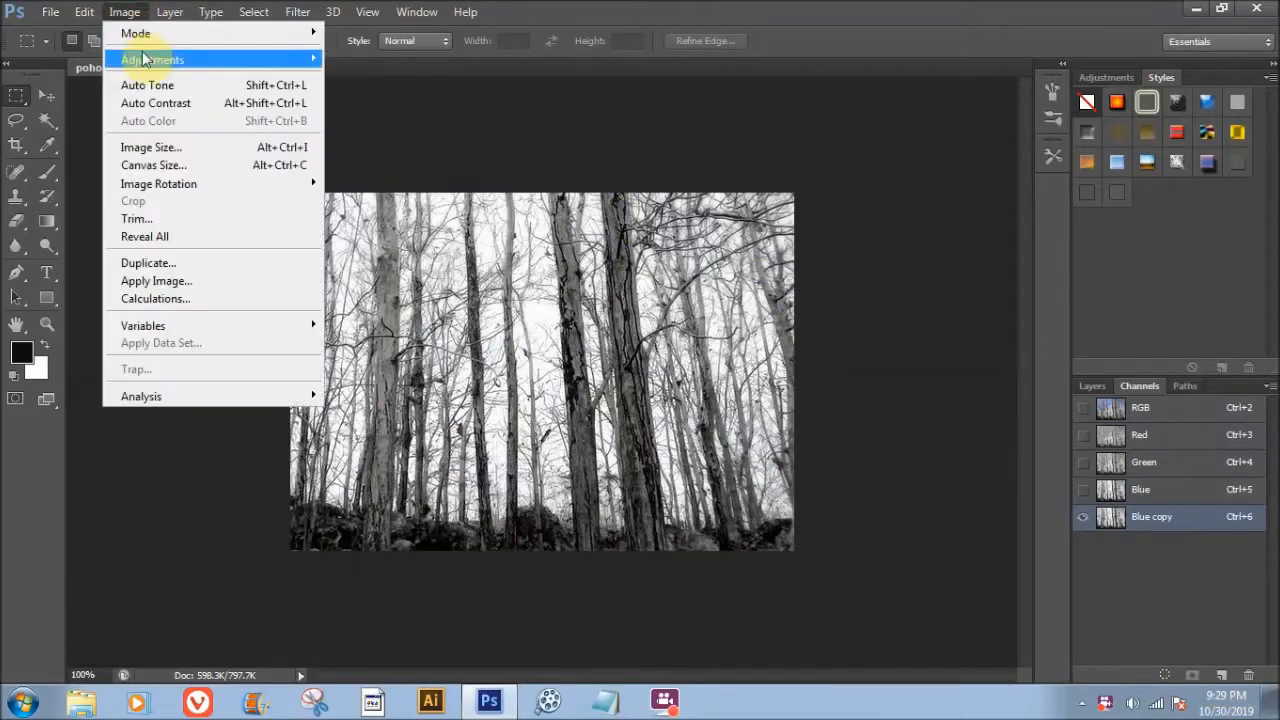
mouse_move(150, 62)
left_click(367, 78)
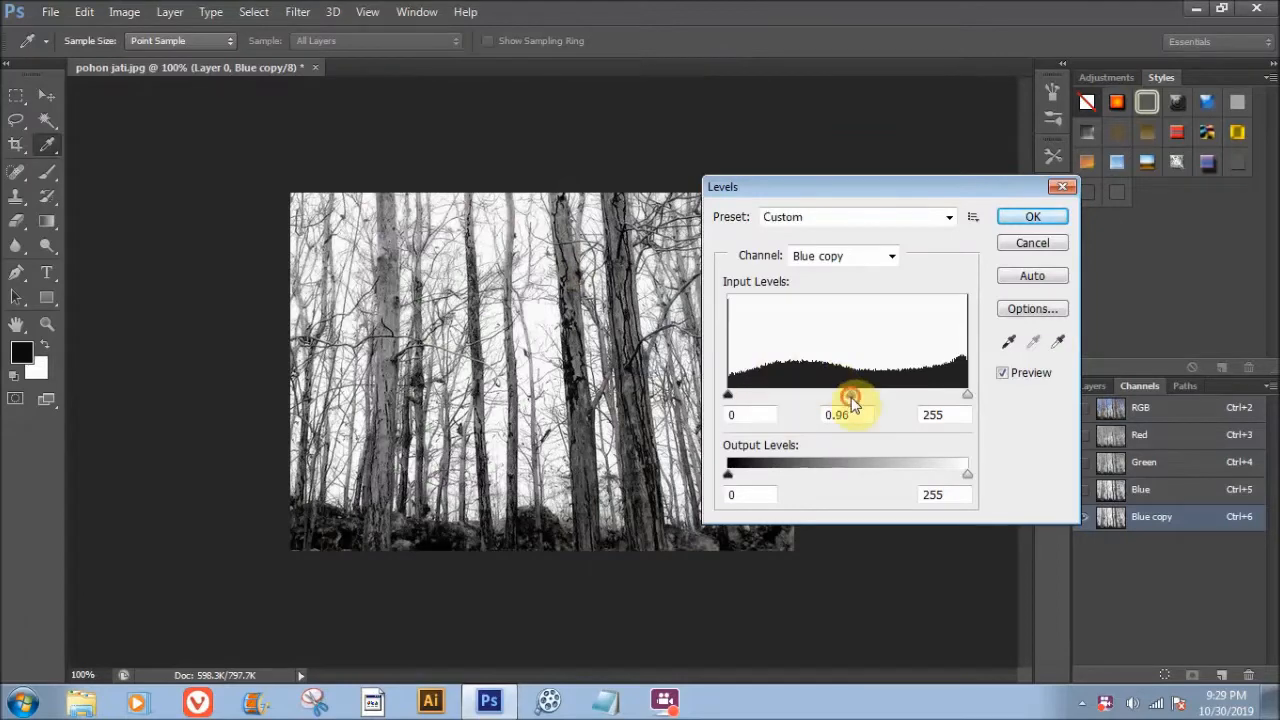
left_click_drag(851, 399, 921, 407)
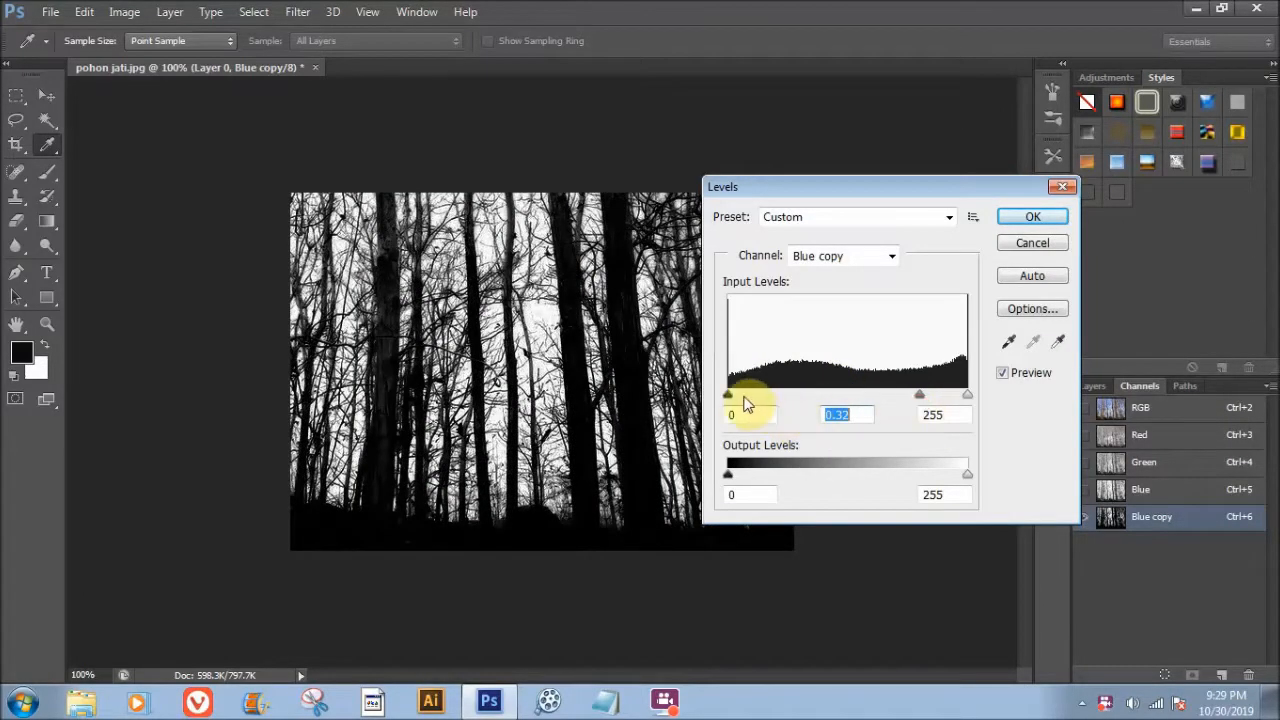
left_click_drag(730, 397, 840, 404)
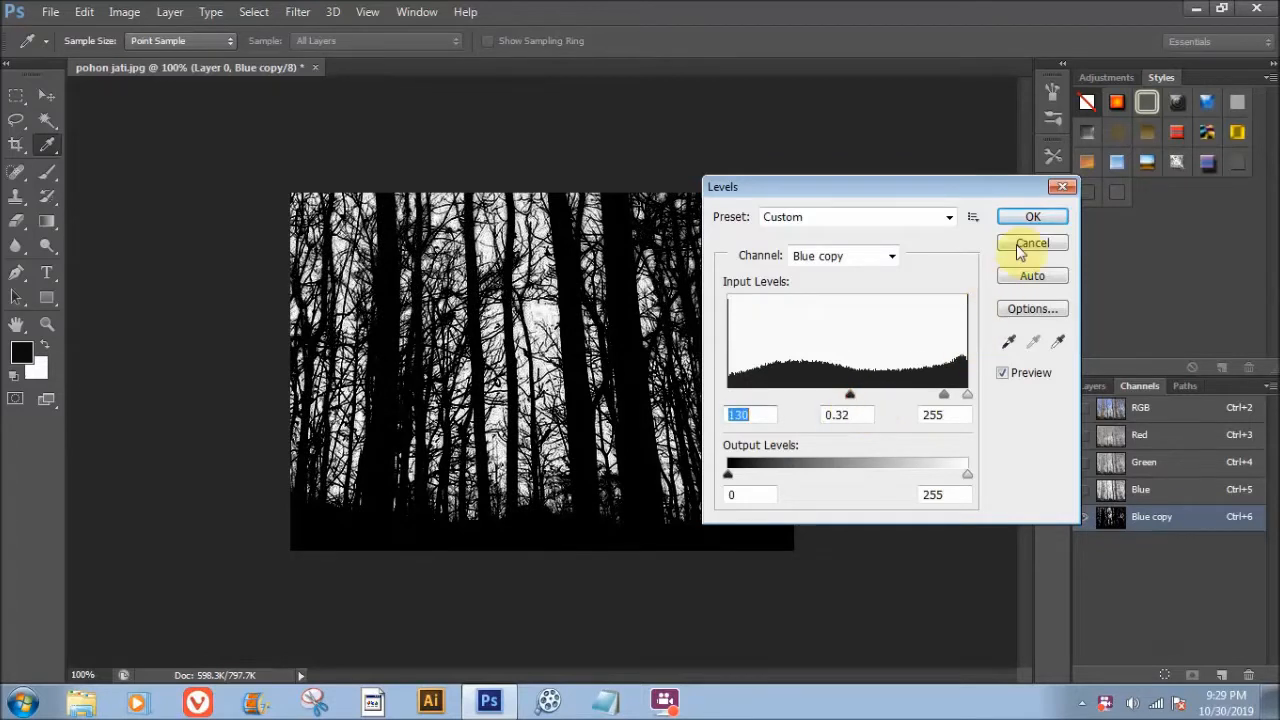
left_click(1032, 218)
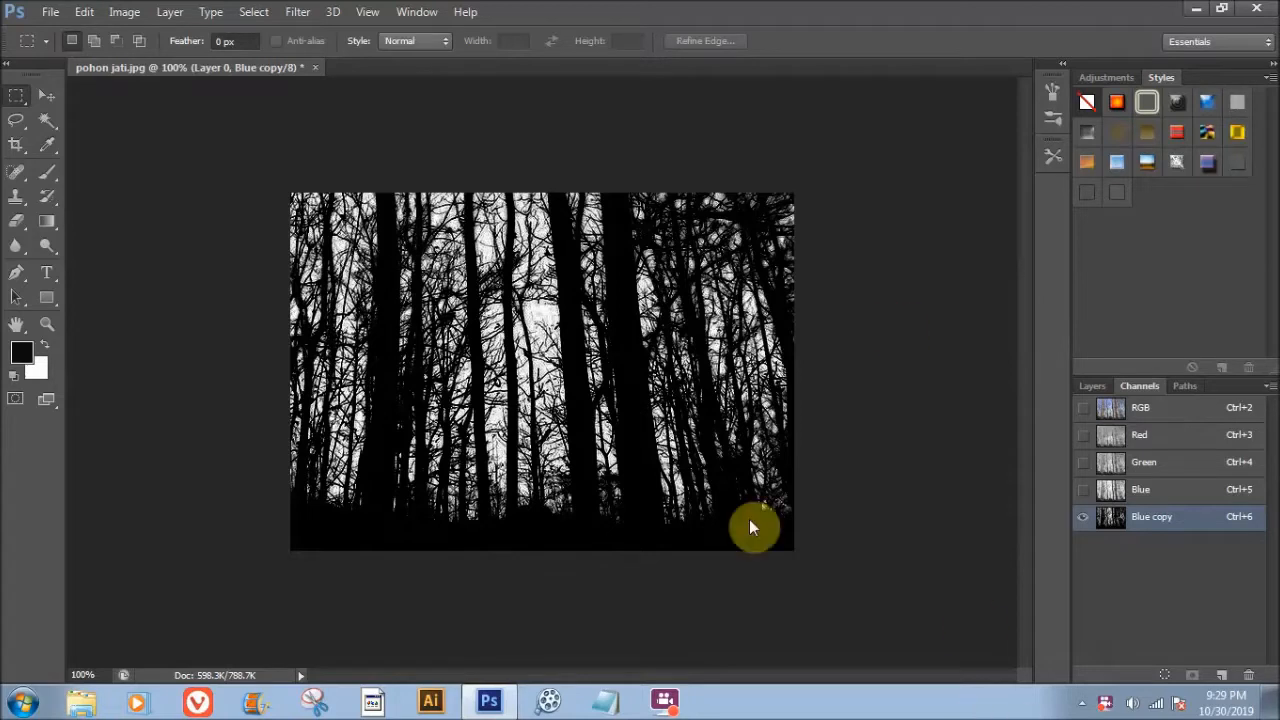
- Brighten the sky gaps between the trunks just above the ground using the Dodge tool with a 90 px brush
left_click(50, 248)
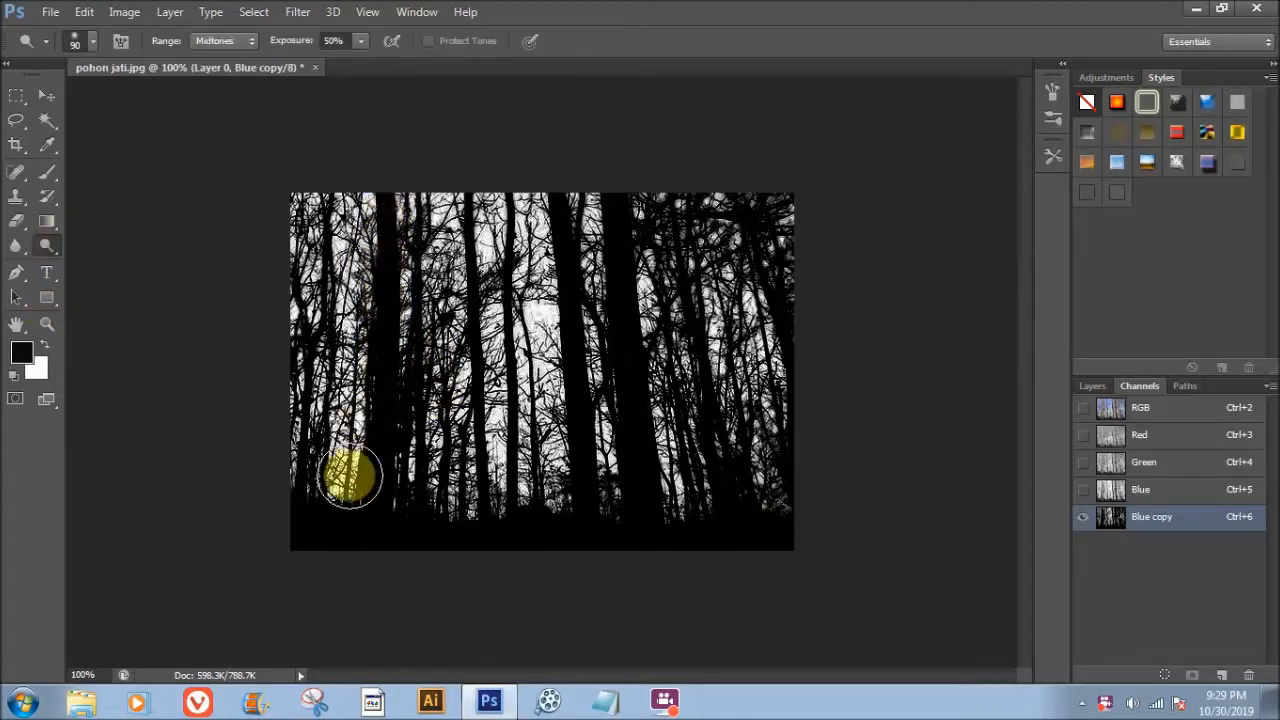
mouse_move(349, 482)
left_mouse_down()
mouse_move(345, 516)
mouse_move(791, 529)
mouse_move(757, 466)
mouse_move(703, 229)
mouse_move(734, 260)
mouse_move(577, 177)
mouse_move(600, 451)
mouse_move(540, 242)
mouse_move(557, 540)
mouse_move(491, 234)
mouse_move(497, 457)
mouse_move(475, 254)
mouse_move(298, 217)
mouse_move(834, 253)
mouse_move(811, 308)
mouse_move(273, 323)
mouse_move(874, 369)
mouse_move(600, 386)
mouse_move(420, 431)
mouse_move(822, 492)
mouse_move(309, 508)
mouse_move(604, 500)
left_mouse_up()
scroll(610, 441, "up", 3)
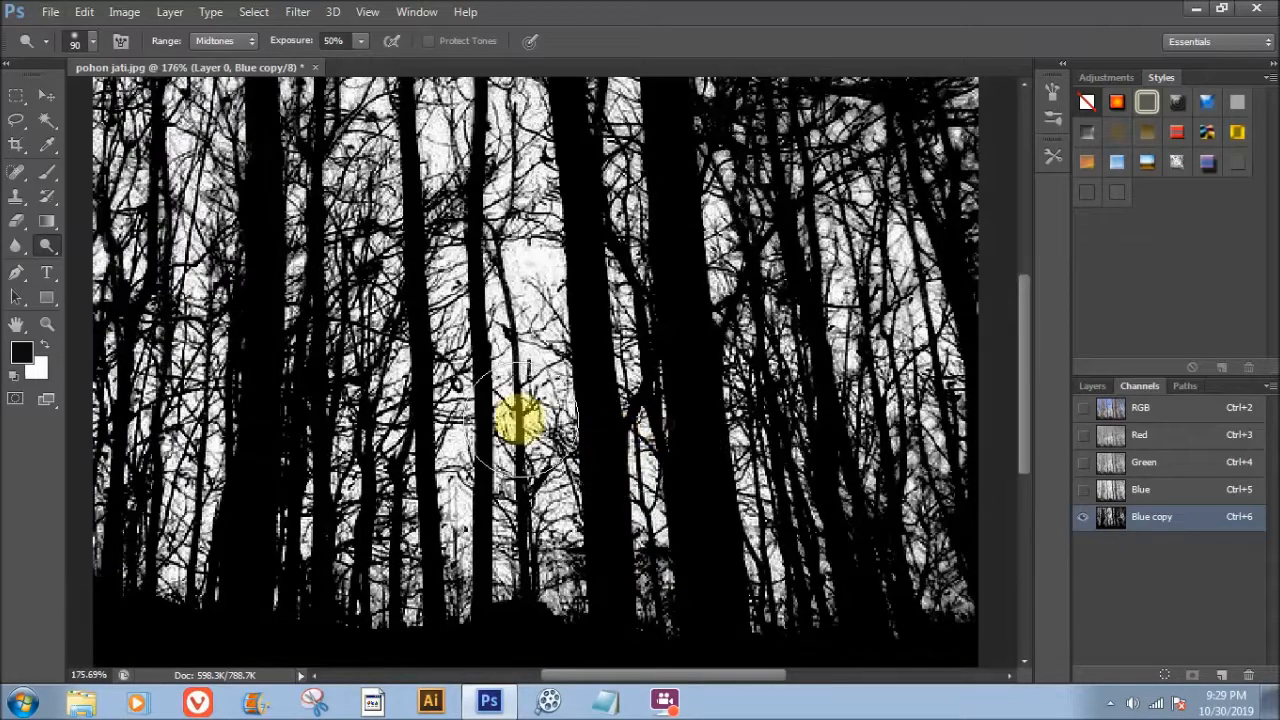
scroll(760, 420, "down", 2)
scroll(760, 420, "down", 2)
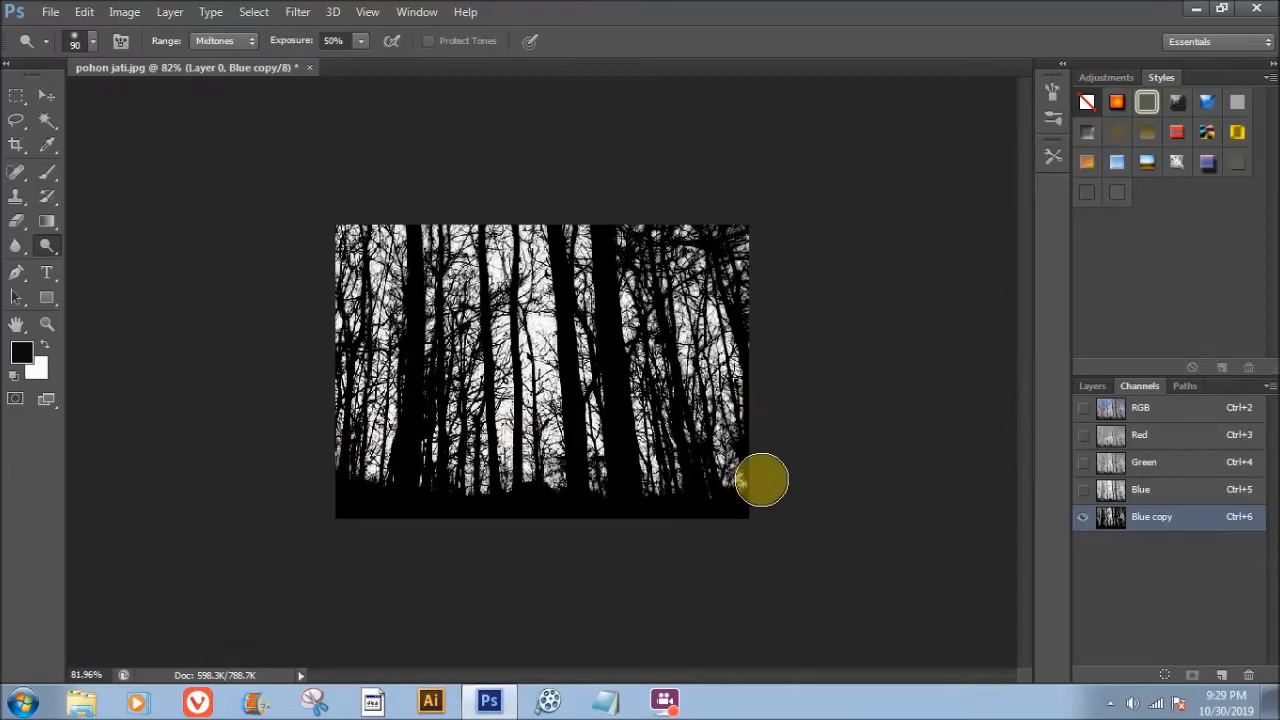
- Reduce the Dodge brush size to 35 px and brighten the remaining sky gaps near the ground among the trees
key("bracketleft")
key("bracketleft")
key("bracketleft")
key("bracketleft")
key("bracketleft")
key("bracketleft")
key("bracketleft")
key("bracketleft")
key("bracketleft")
key("bracketleft")
key("bracketleft")
key("bracketleft")
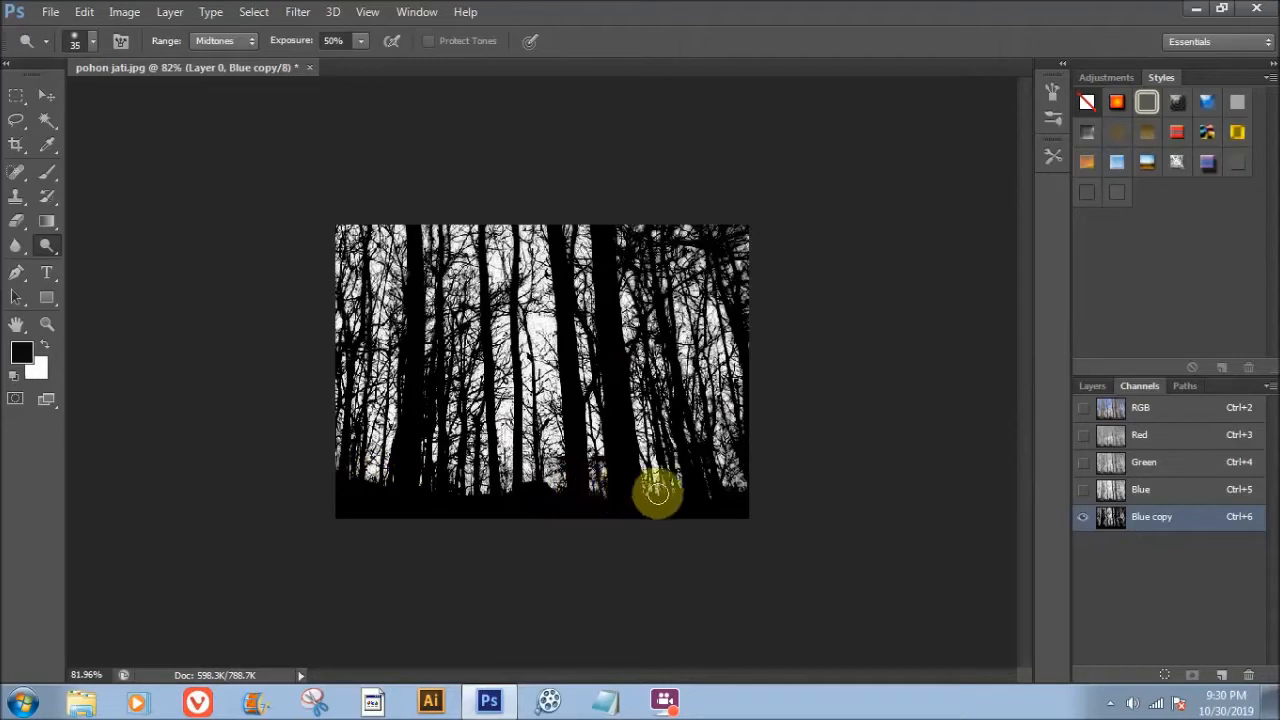
mouse_move(712, 458)
left_mouse_down()
mouse_move(723, 463)
mouse_move(760, 403)
mouse_move(706, 257)
mouse_move(640, 234)
mouse_move(457, 251)
mouse_move(370, 237)
mouse_move(414, 429)
mouse_move(437, 371)
mouse_move(434, 429)
mouse_move(935, 716)
left_mouse_up()
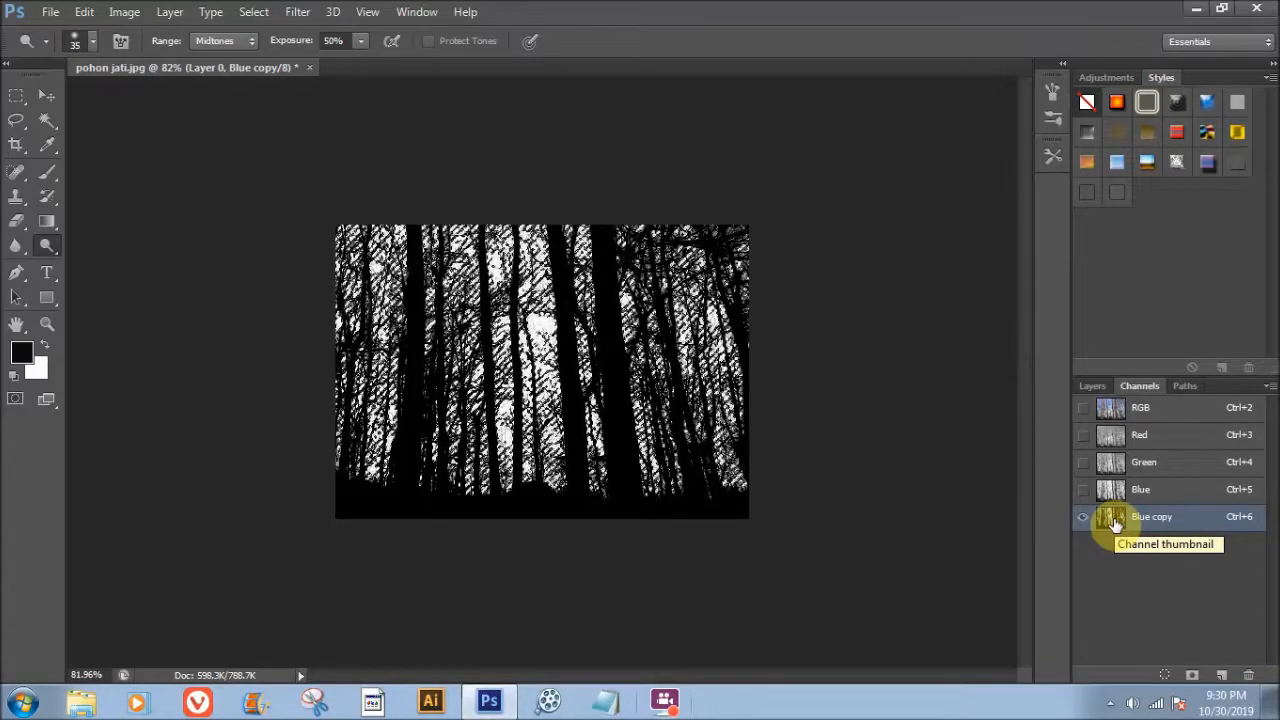
- Clear the selected sky areas in the original Blue channel
left_click(1163, 496)
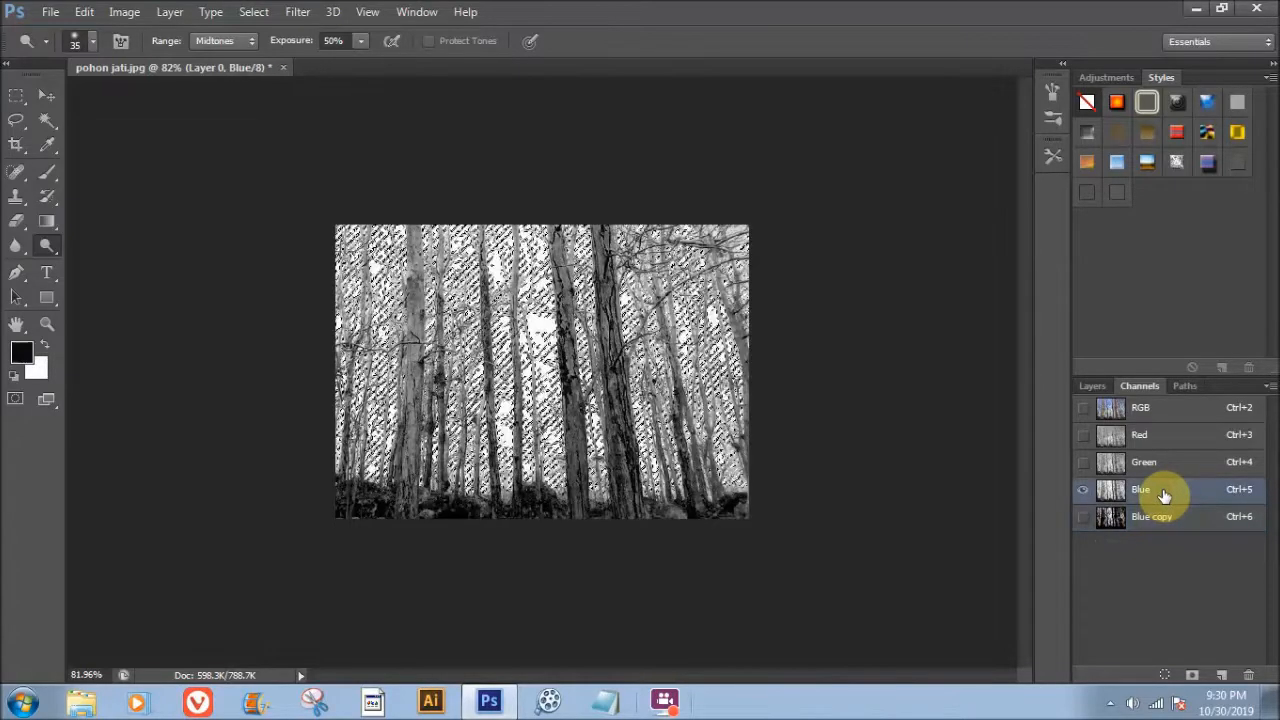
left_click(86, 14)
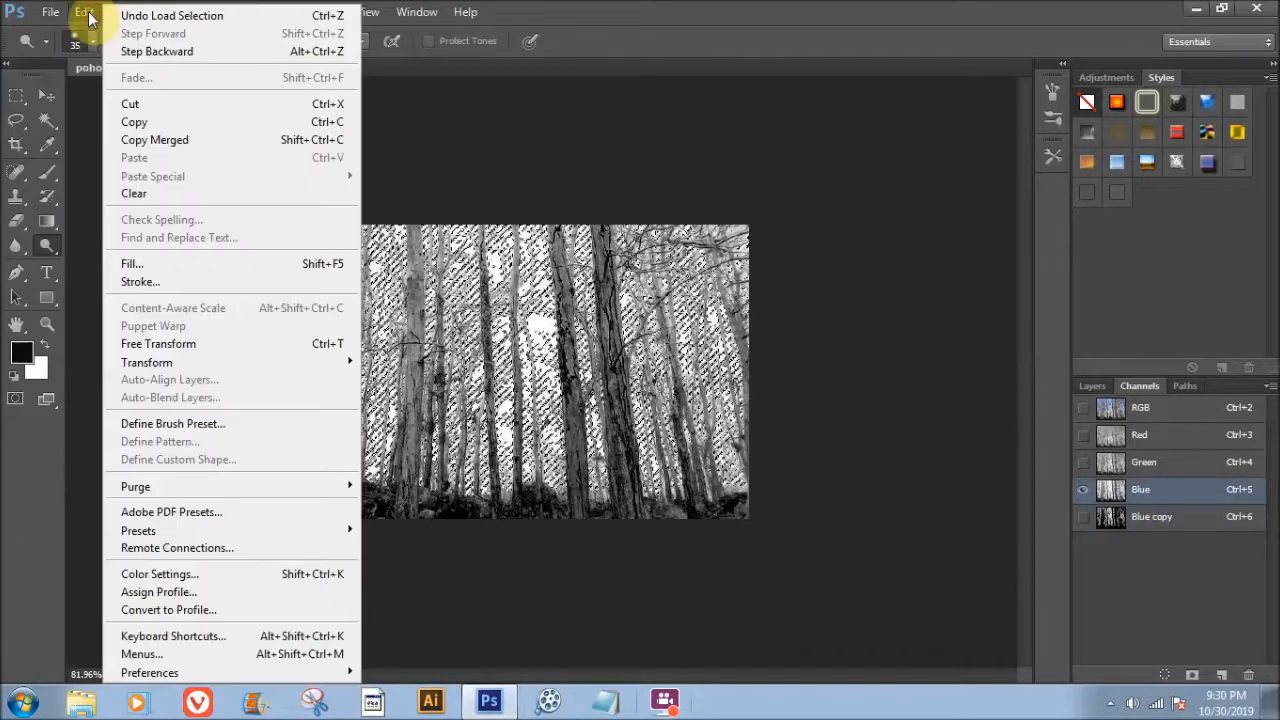
left_click(125, 192)
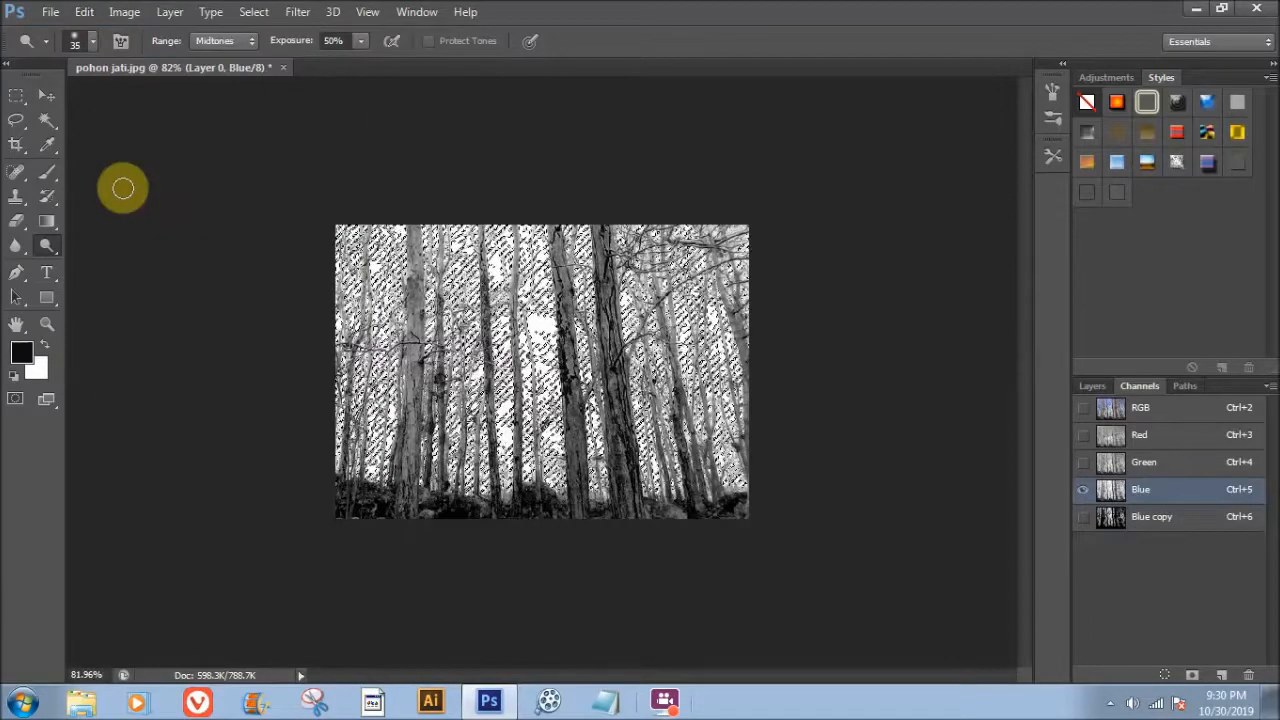
left_click(86, 12)
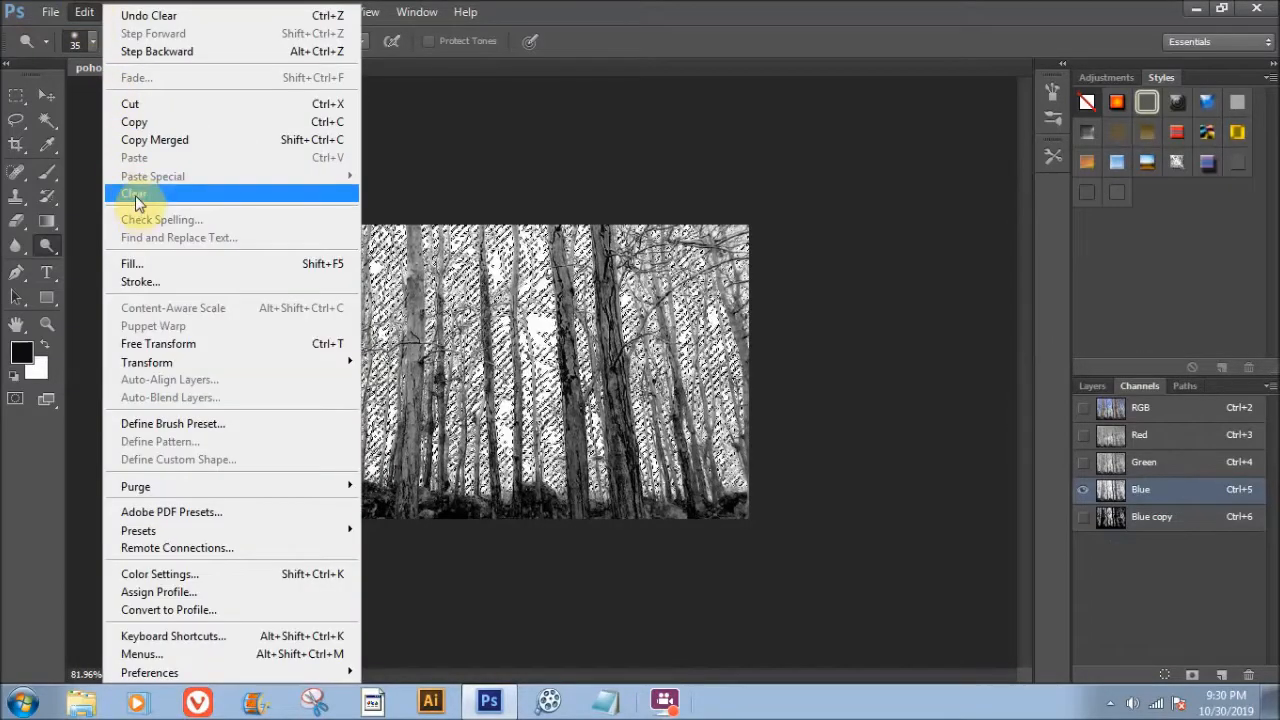
left_click(128, 193)
left_click(368, 283)
left_click(1096, 388)
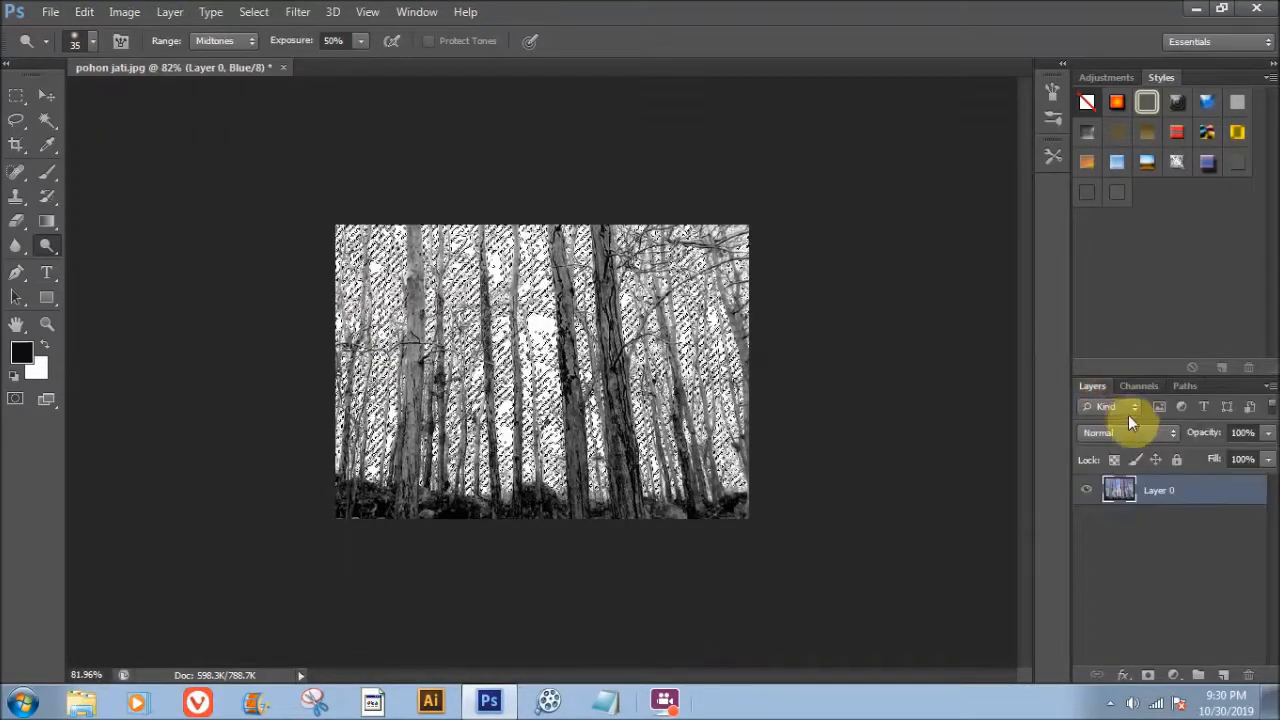
- Activate the composite RGB channel, clear the selected sky from the forest photo, and return to the layers
left_click(1137, 386)
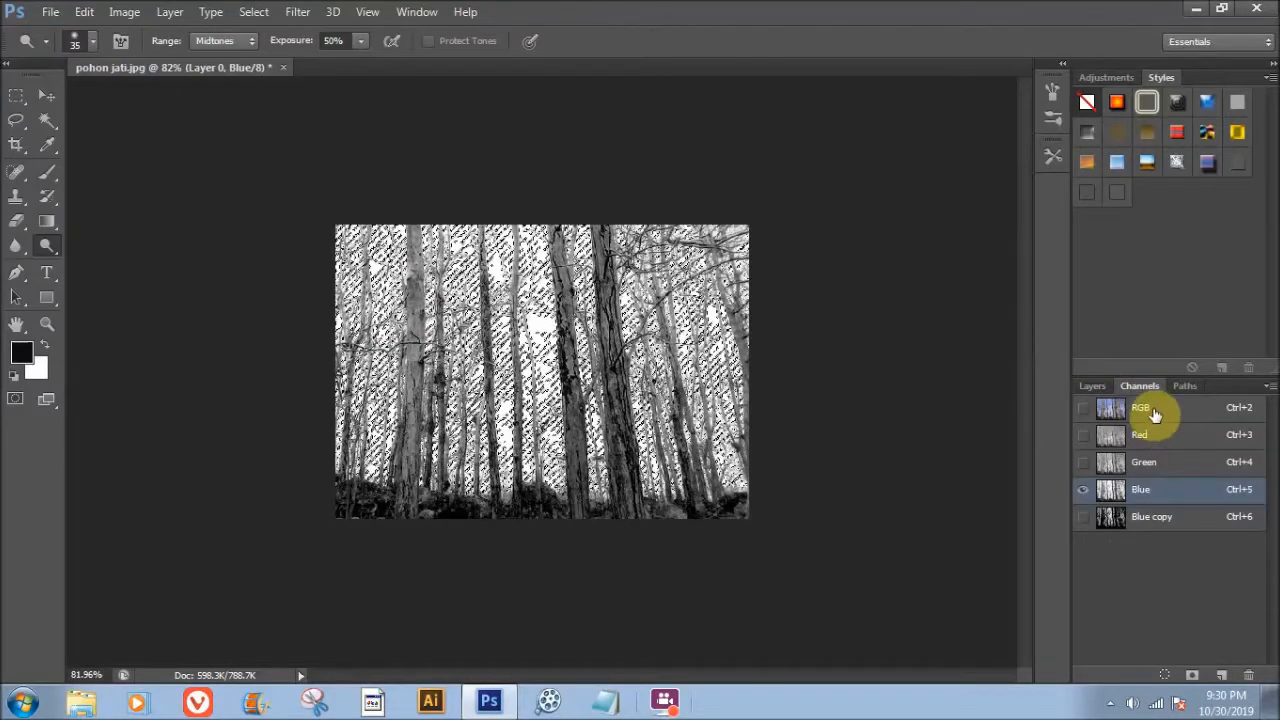
left_click(1153, 410)
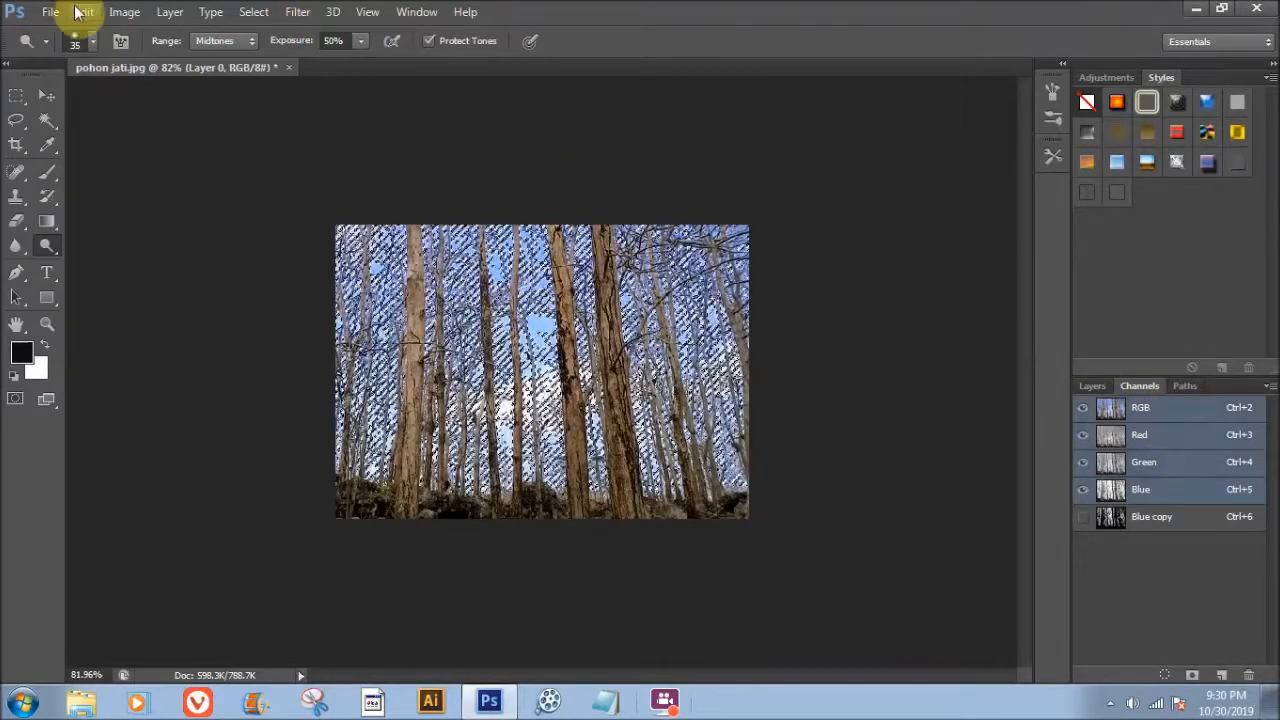
left_click(84, 12)
left_click(136, 192)
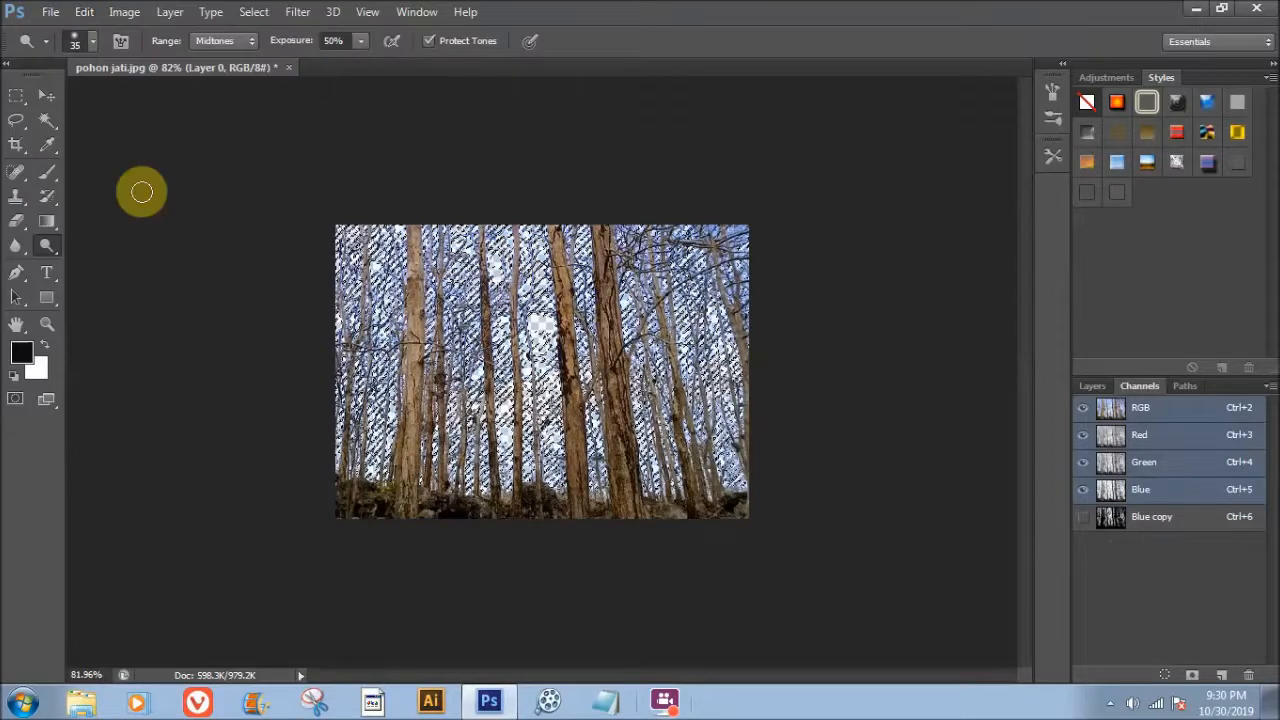
left_click(1100, 388)
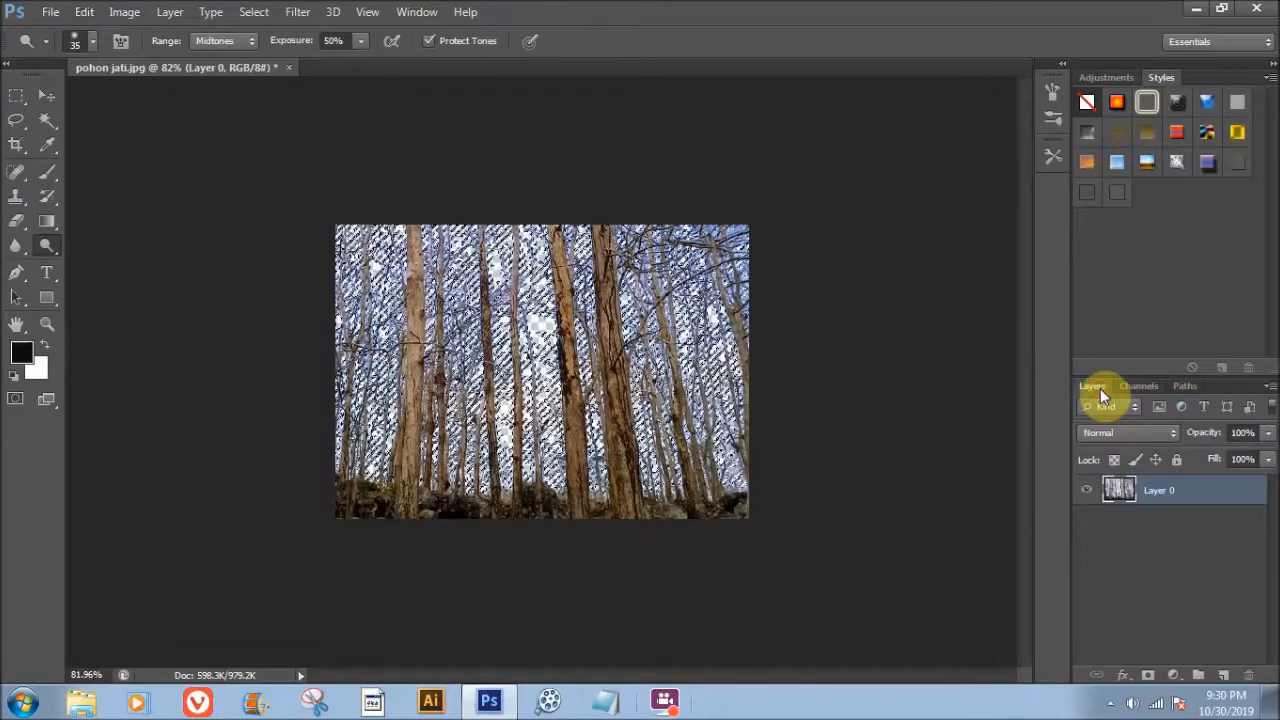
- Open the sunset cloud image from My Pictures
left_click(49, 14)
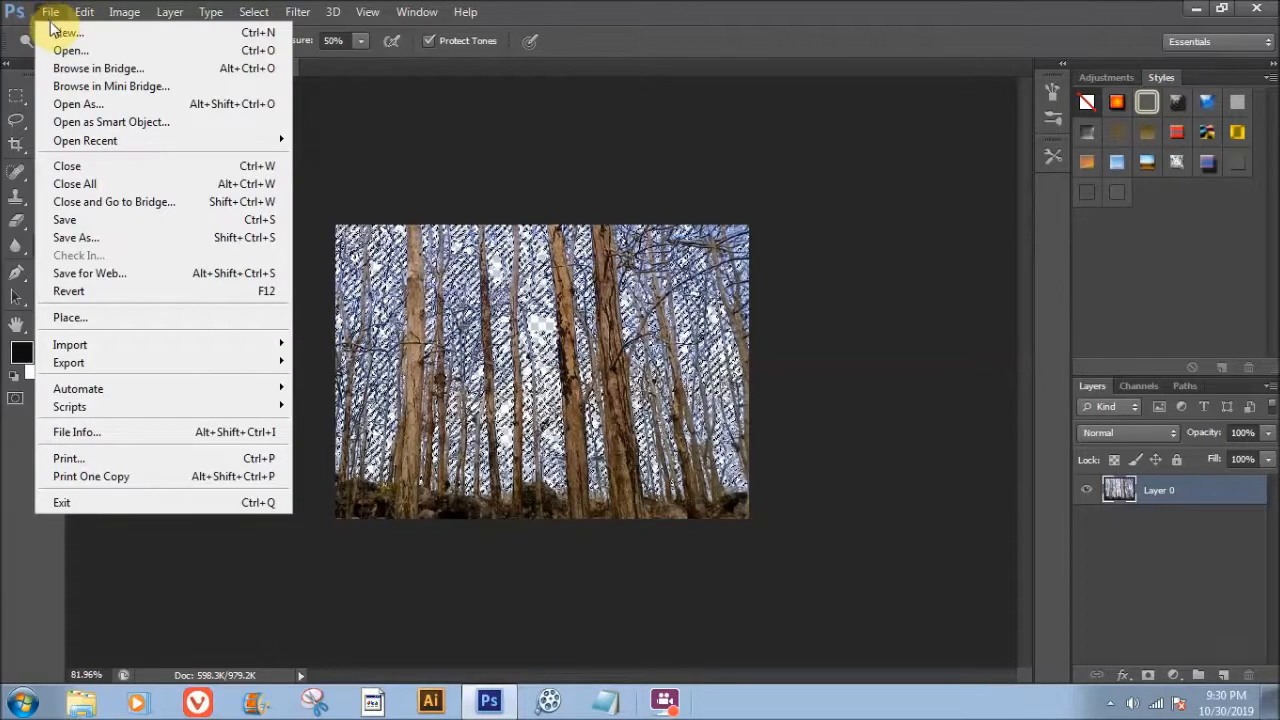
left_click(79, 52)
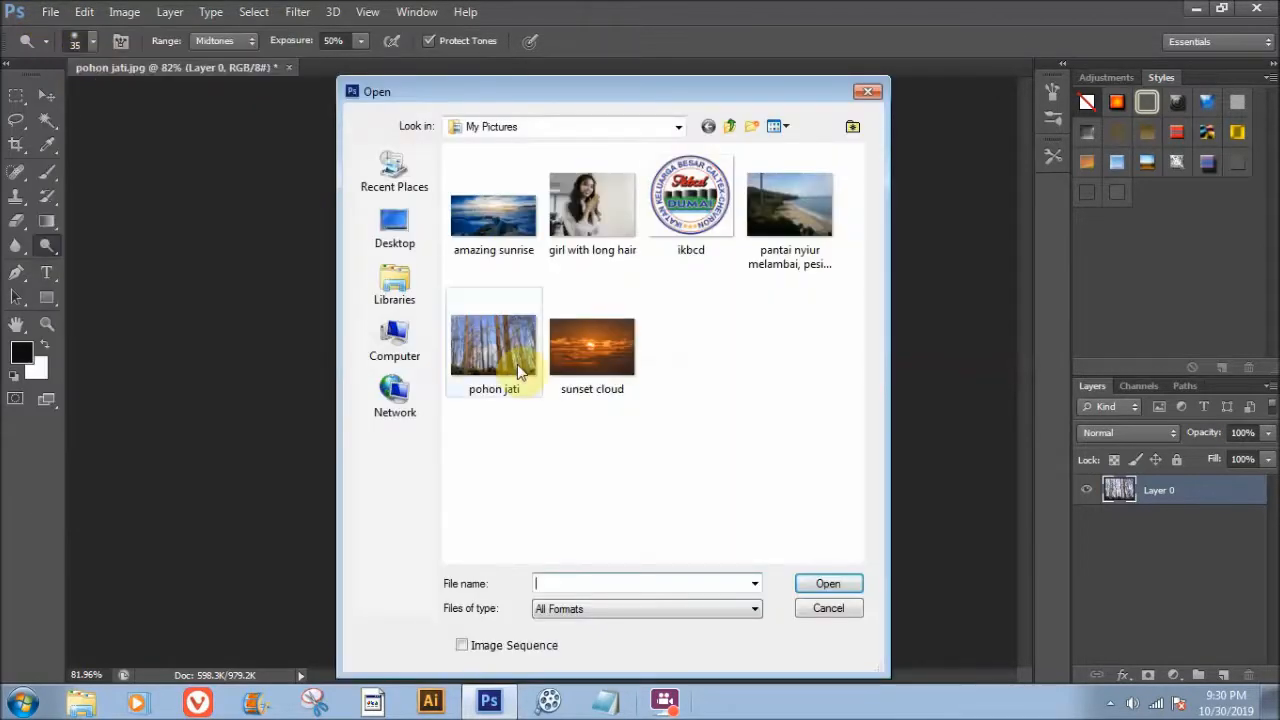
left_click(592, 360)
left_click(844, 586)
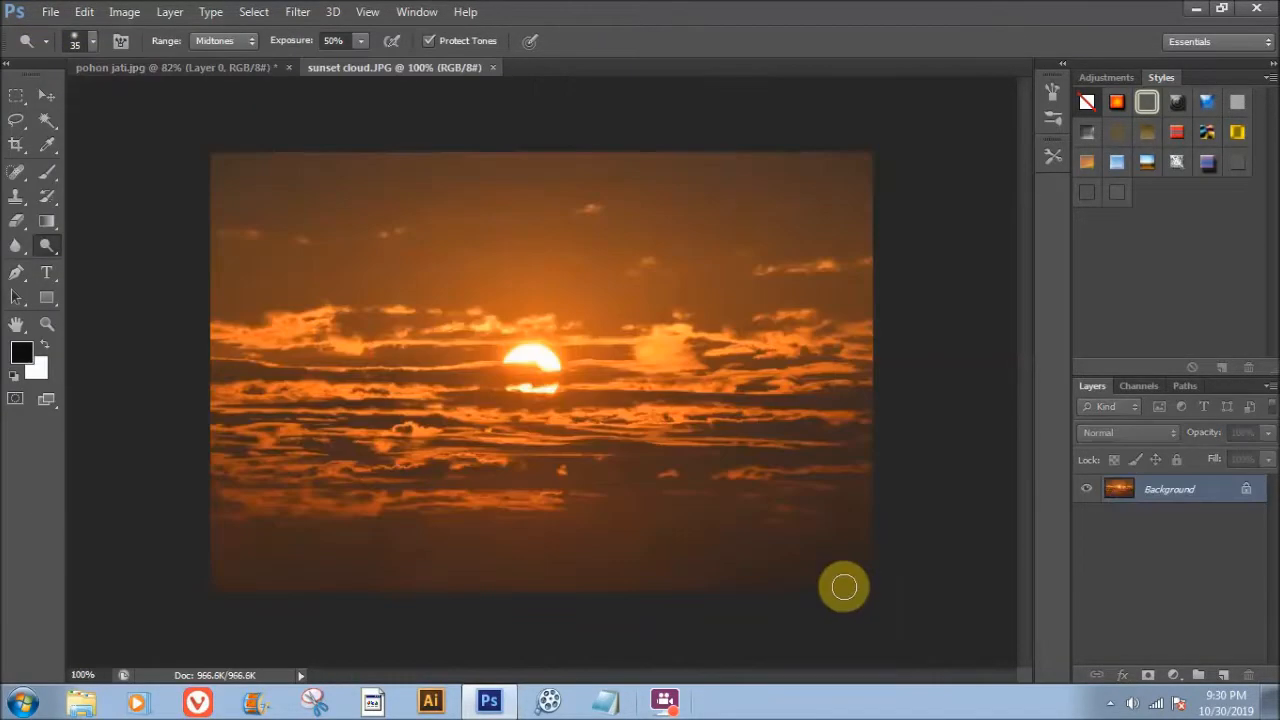
- Copy the cut-out forest layer into the sunset cloud document with the Move tool and place it near the centre
left_click(48, 104)
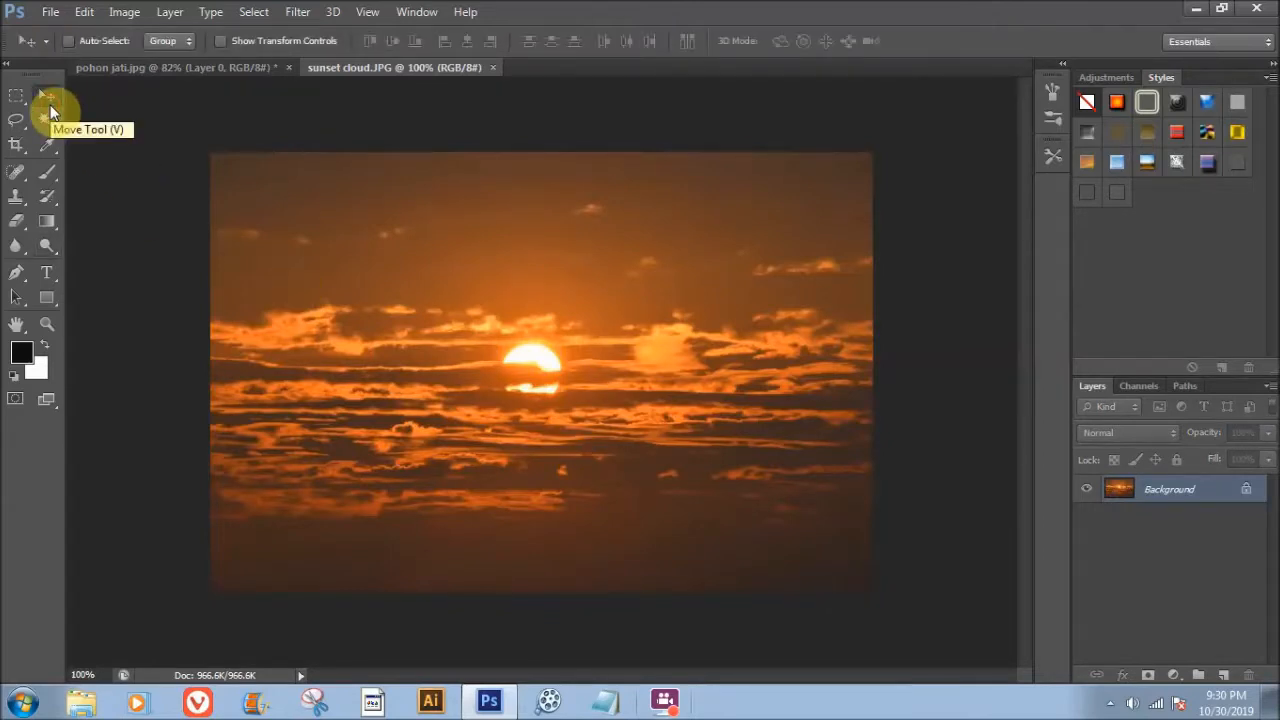
left_click(148, 70)
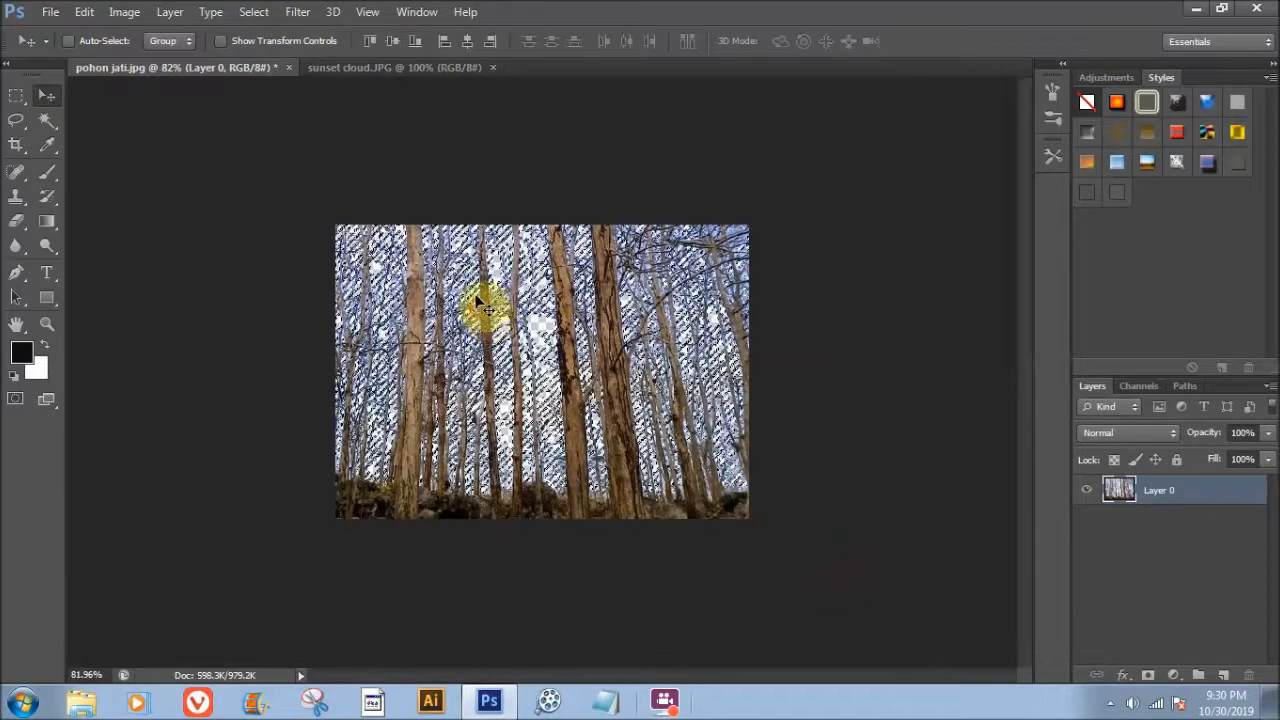
left_click_drag(486, 300, 462, 320)
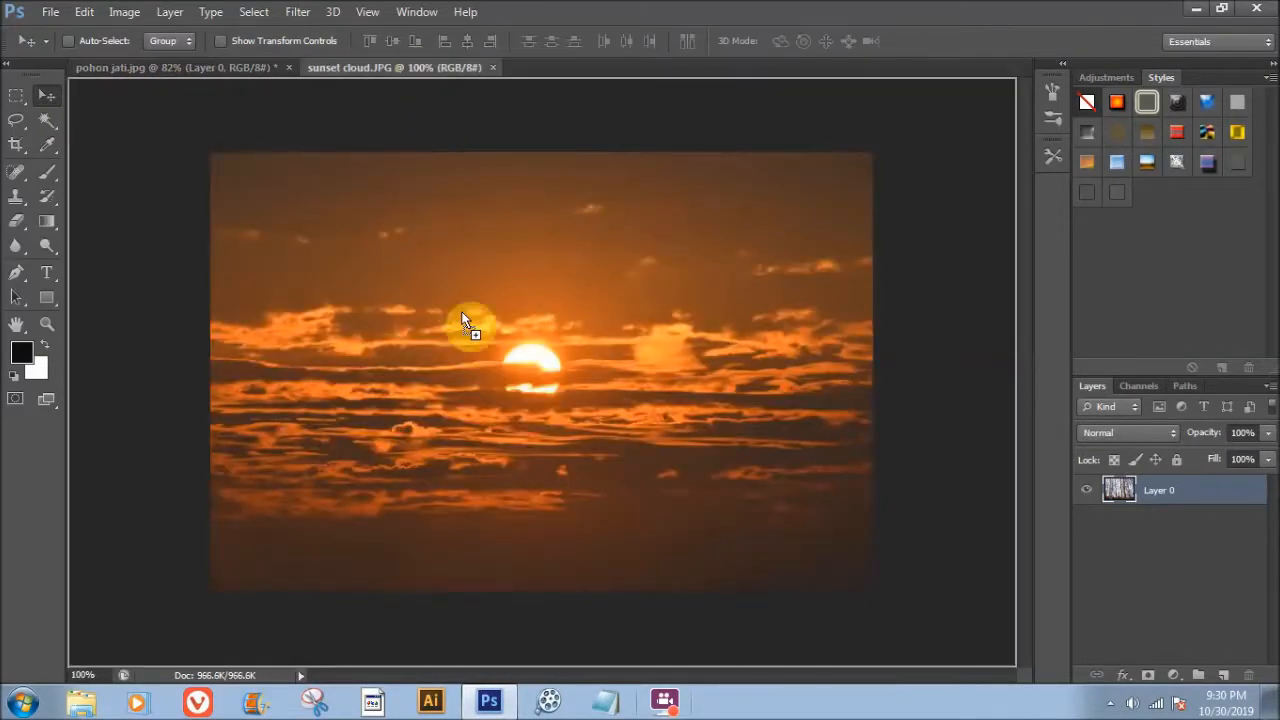
left_click_drag(569, 356, 494, 327)
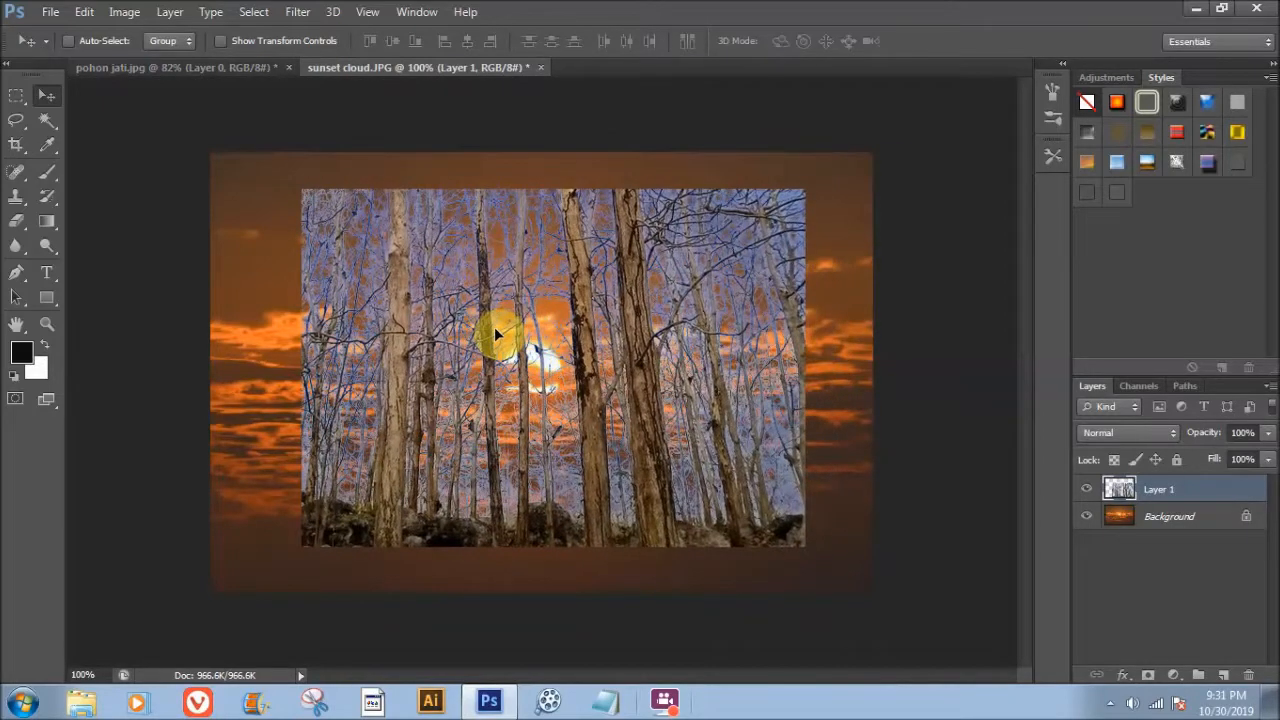
- Scale the forest layer up proportionally from its centre to about 136.5% so it covers the whole sunset canvas
key("ctrl+t")
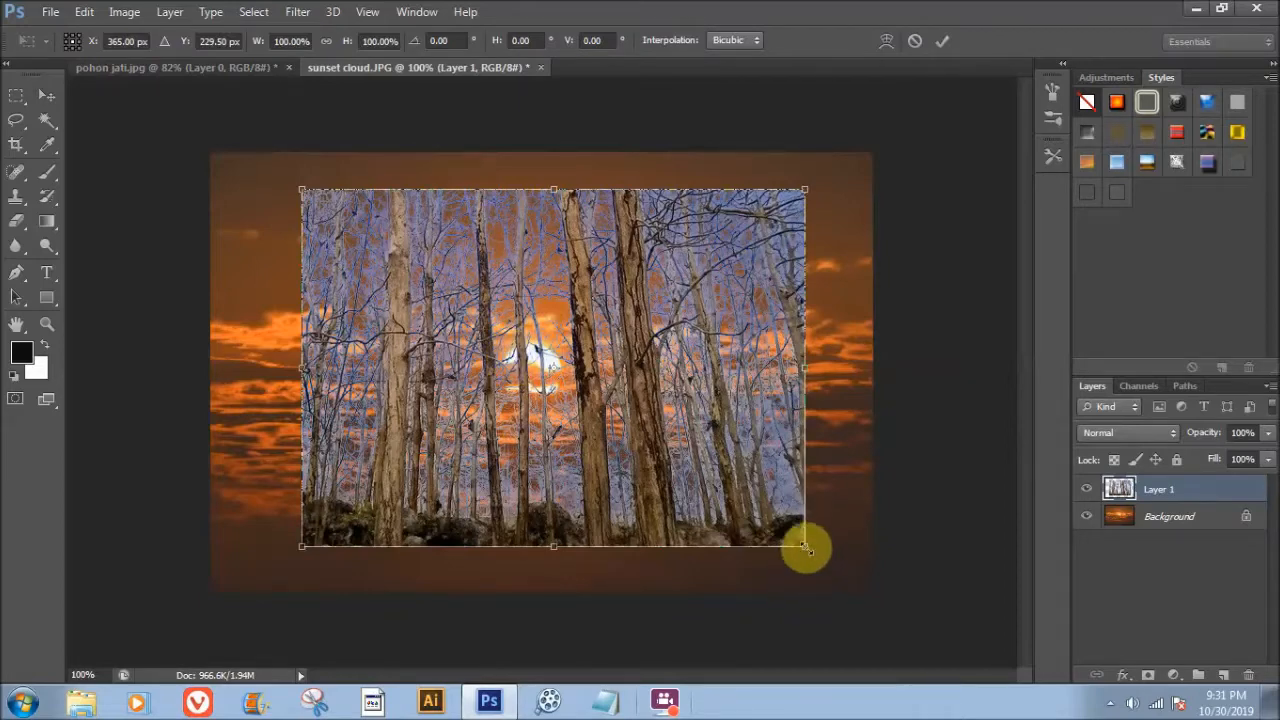
left_click_drag(803, 545, 903, 595)
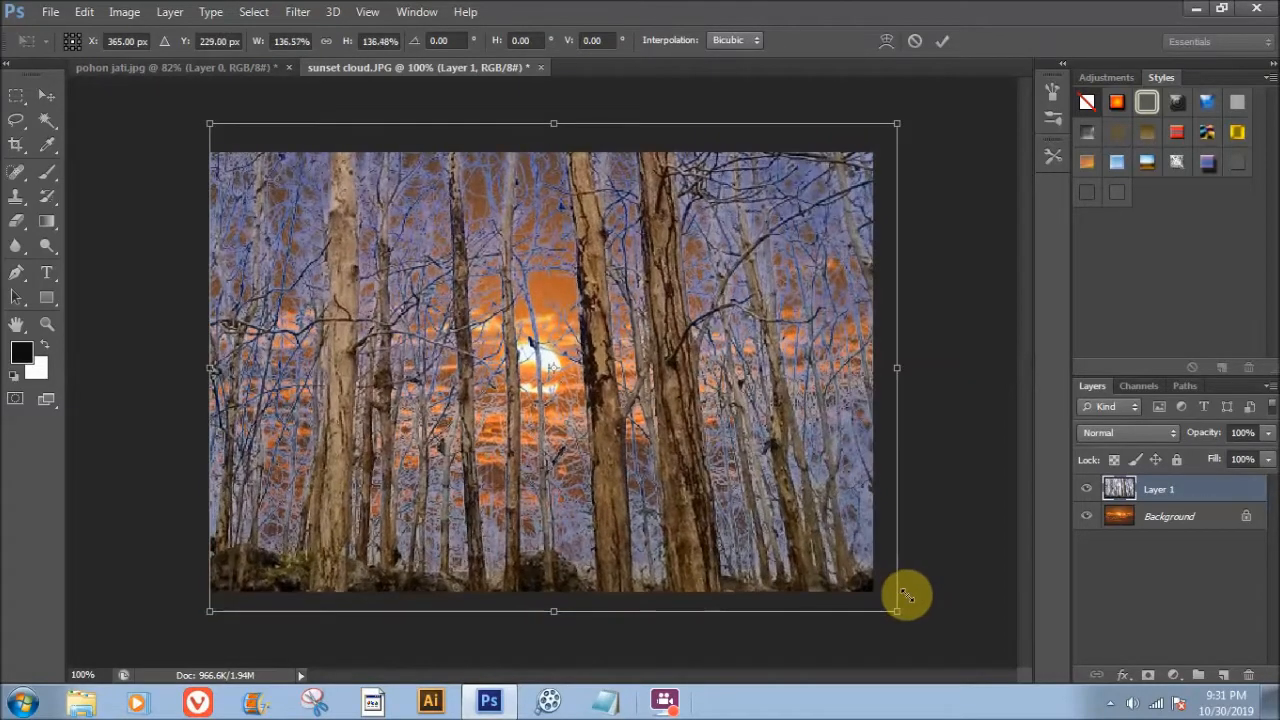
left_click(941, 42)
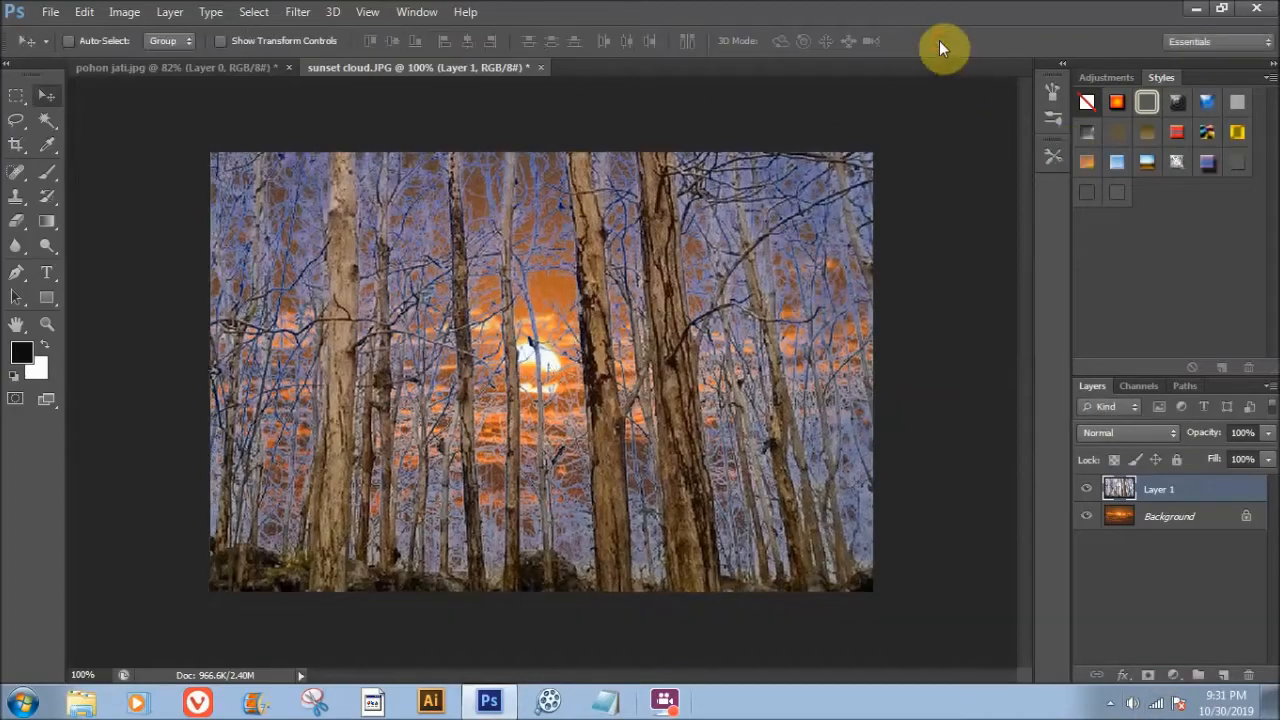
- Load the forest layer's pixels as a selection and fill them with the black foreground colour at 100% opacity in Normal mode
left_click(1126, 498, "ctrl")
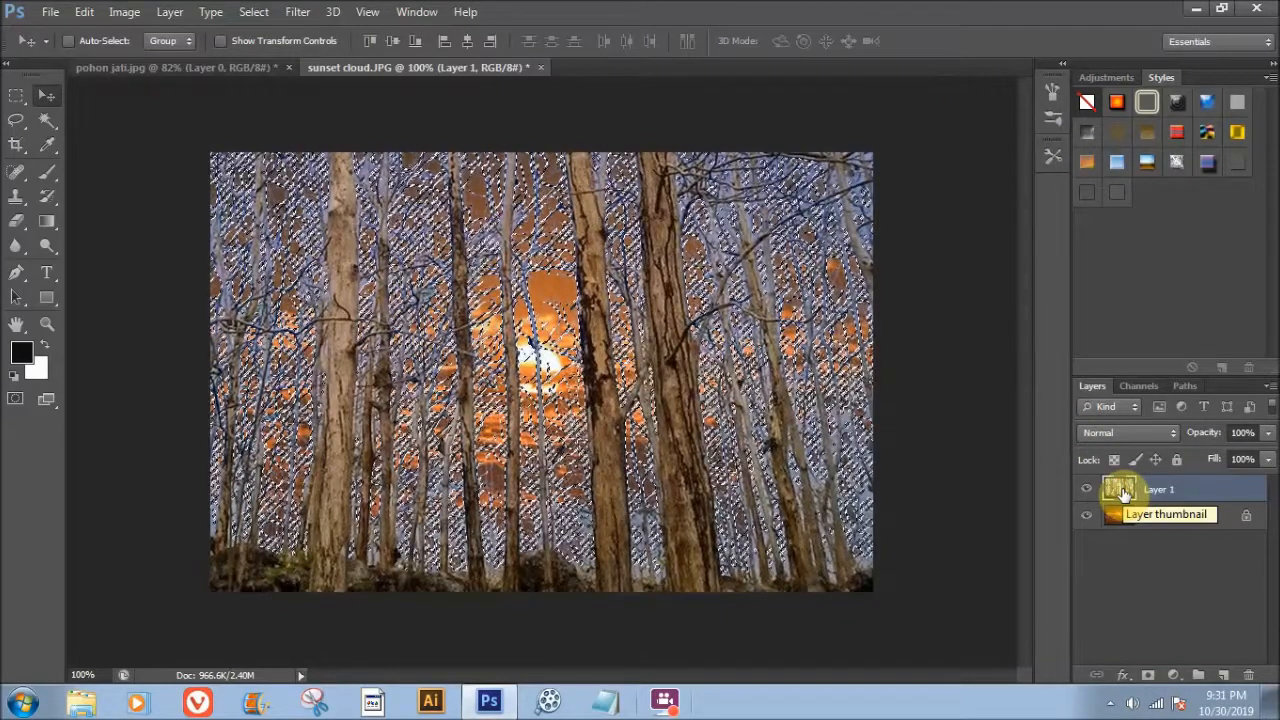
left_click(84, 12)
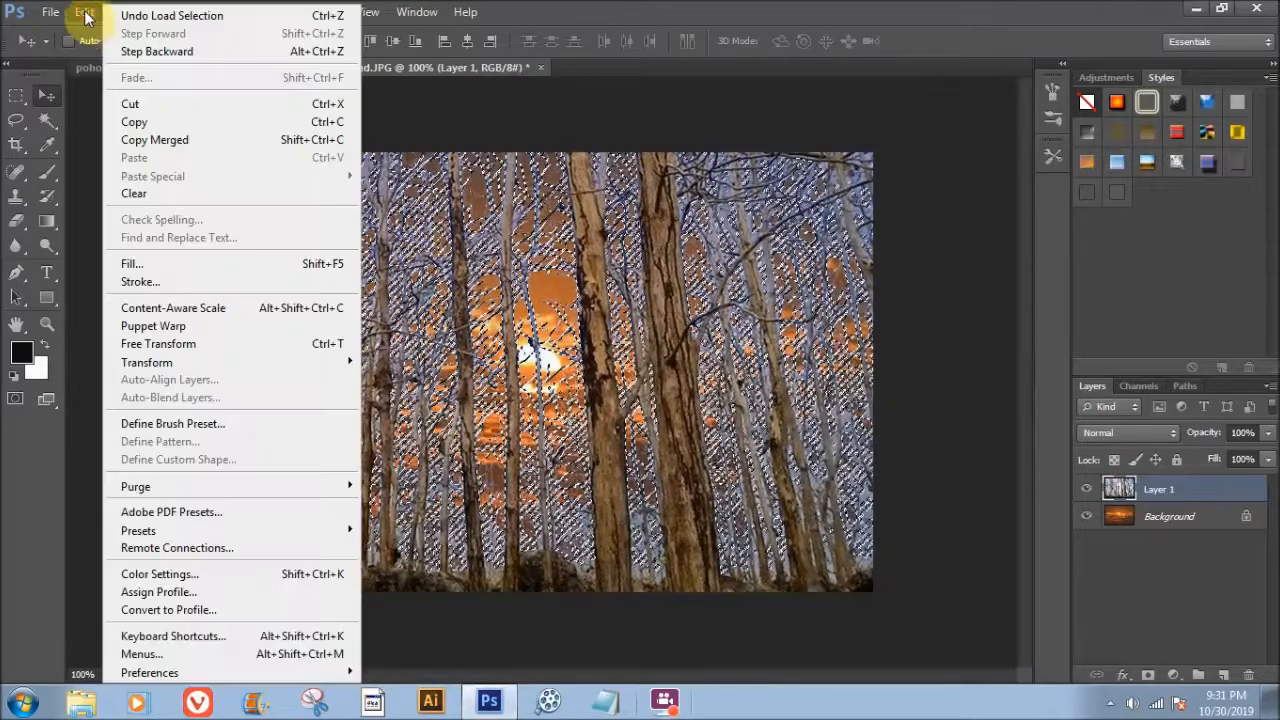
left_click(140, 263)
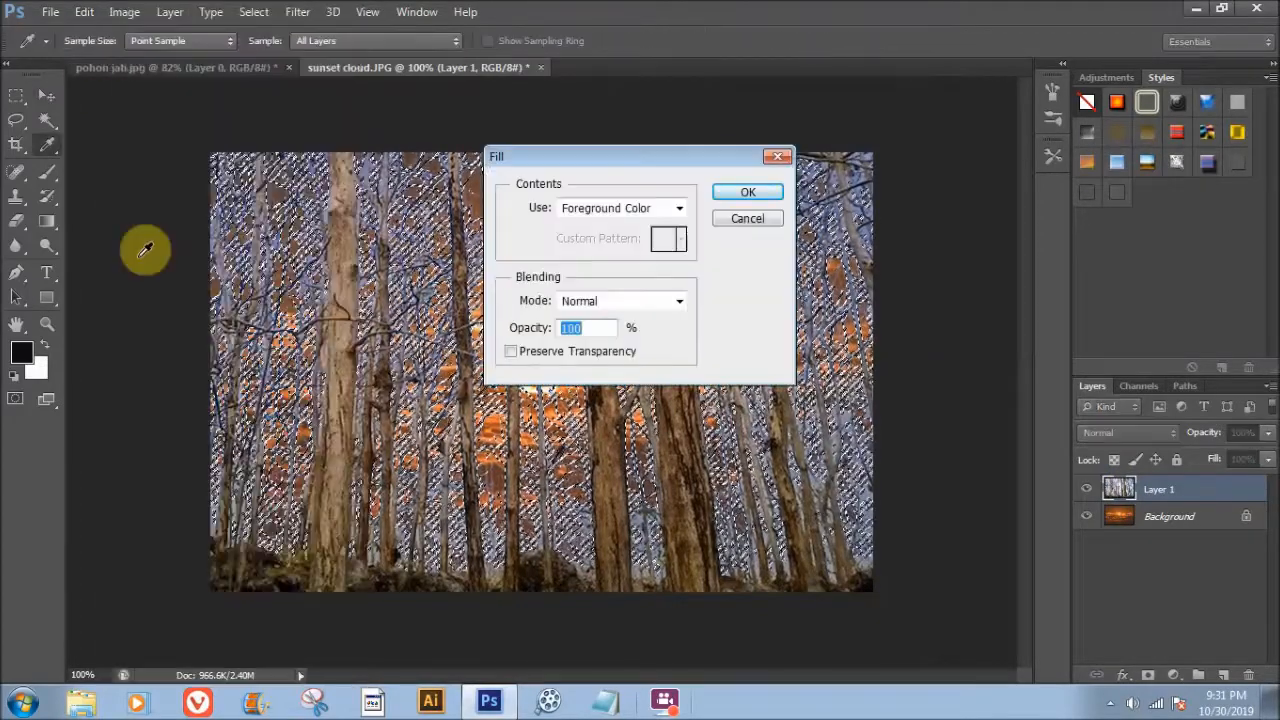
left_click(679, 211)
left_click(655, 222)
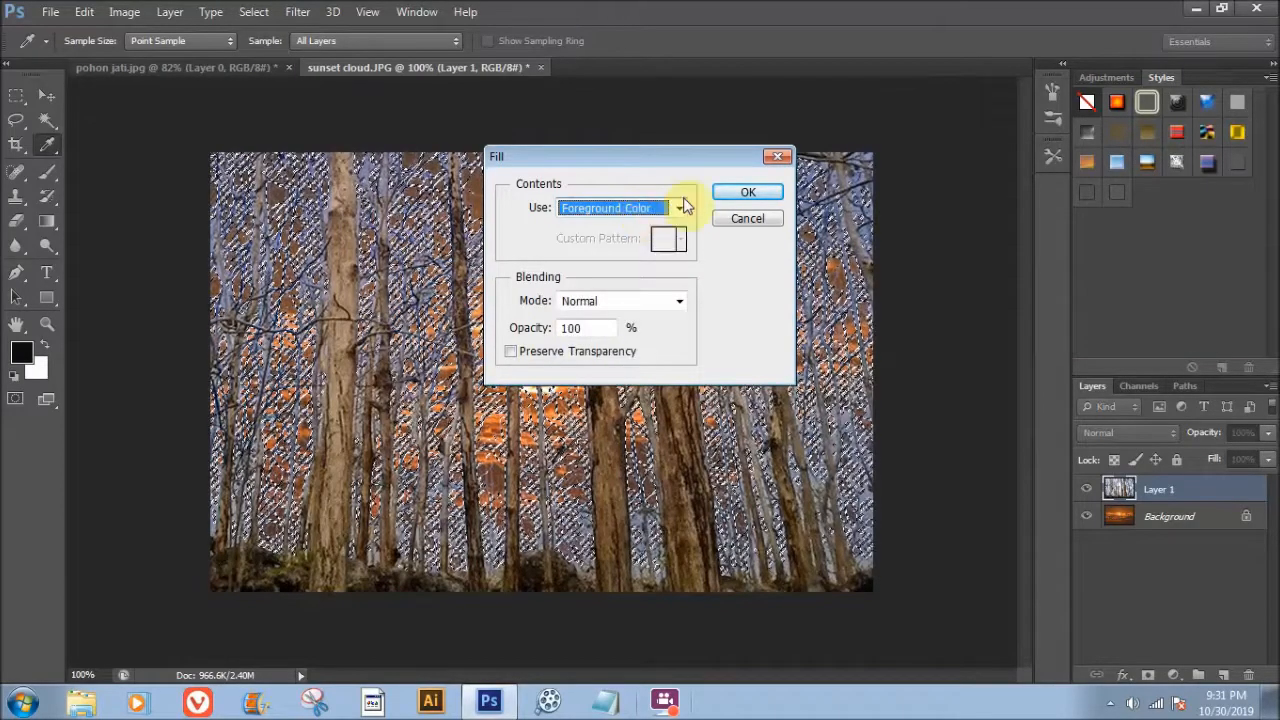
left_click(742, 196)
key("v")
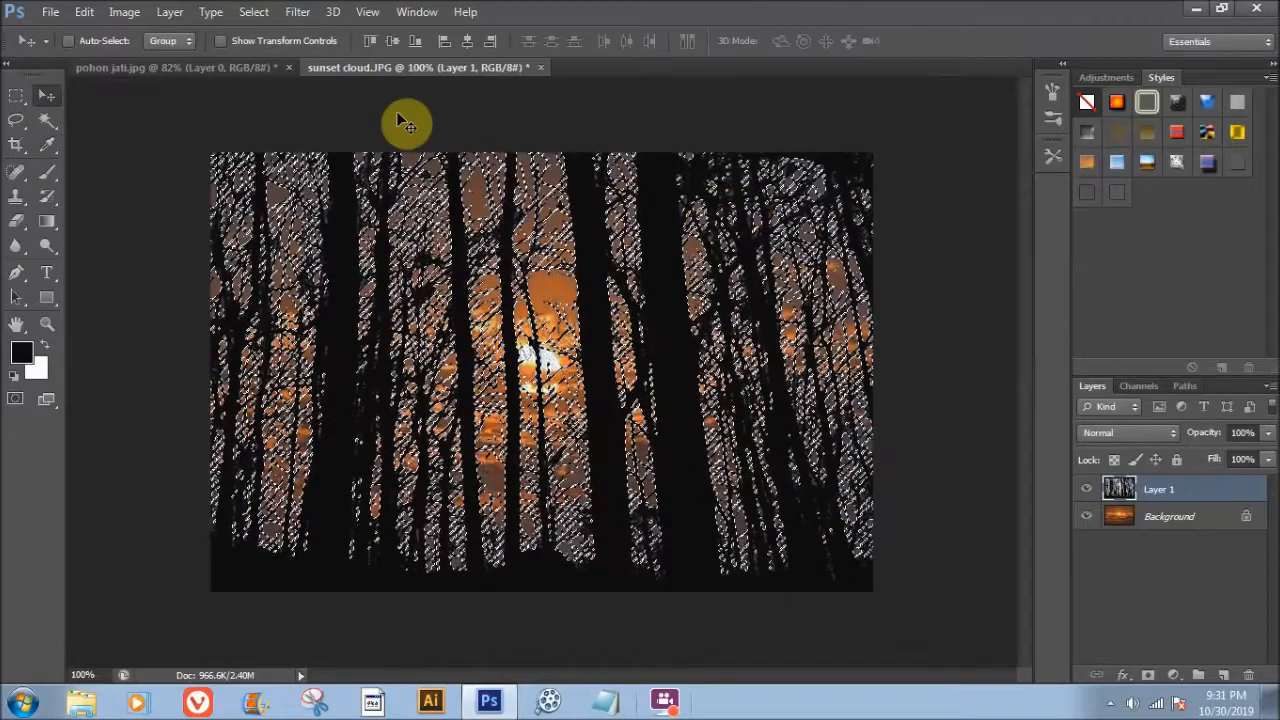
- Refine the selection's edge with Smooth 0, Feather 0 px, Contrast 24% and Shift Edge -31%, output to a selection
left_click(253, 14)
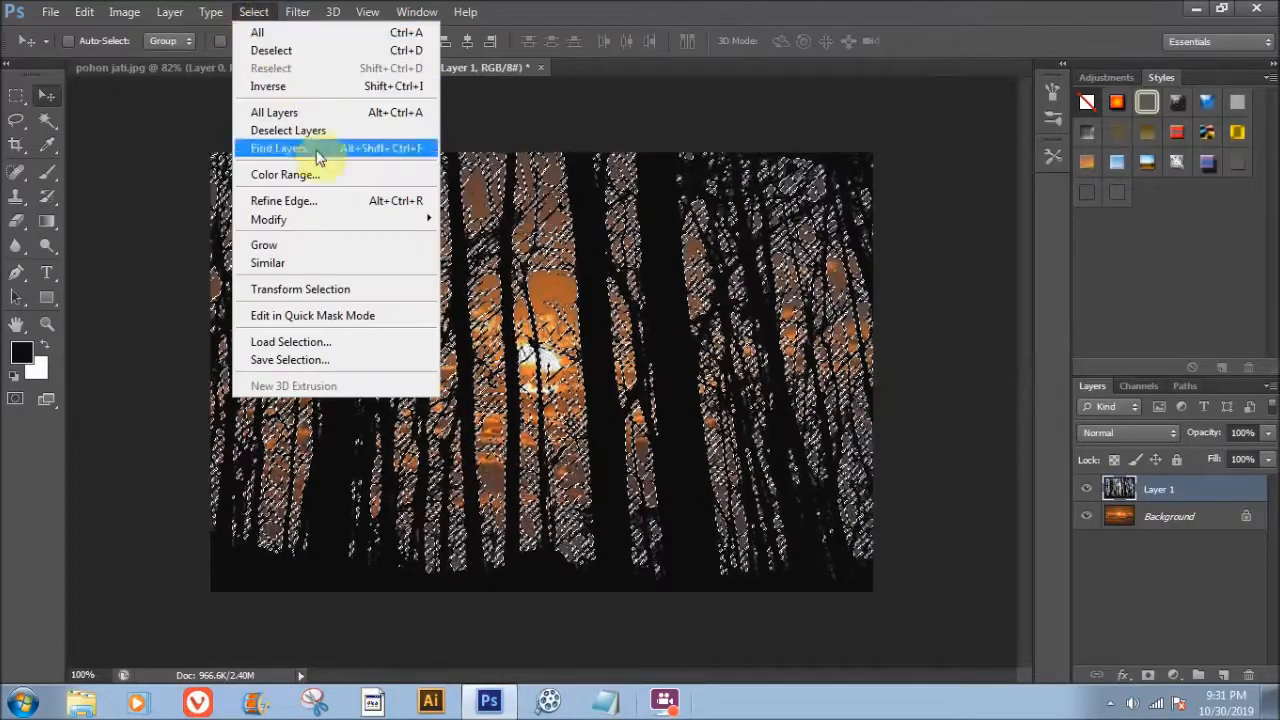
left_click(320, 203)
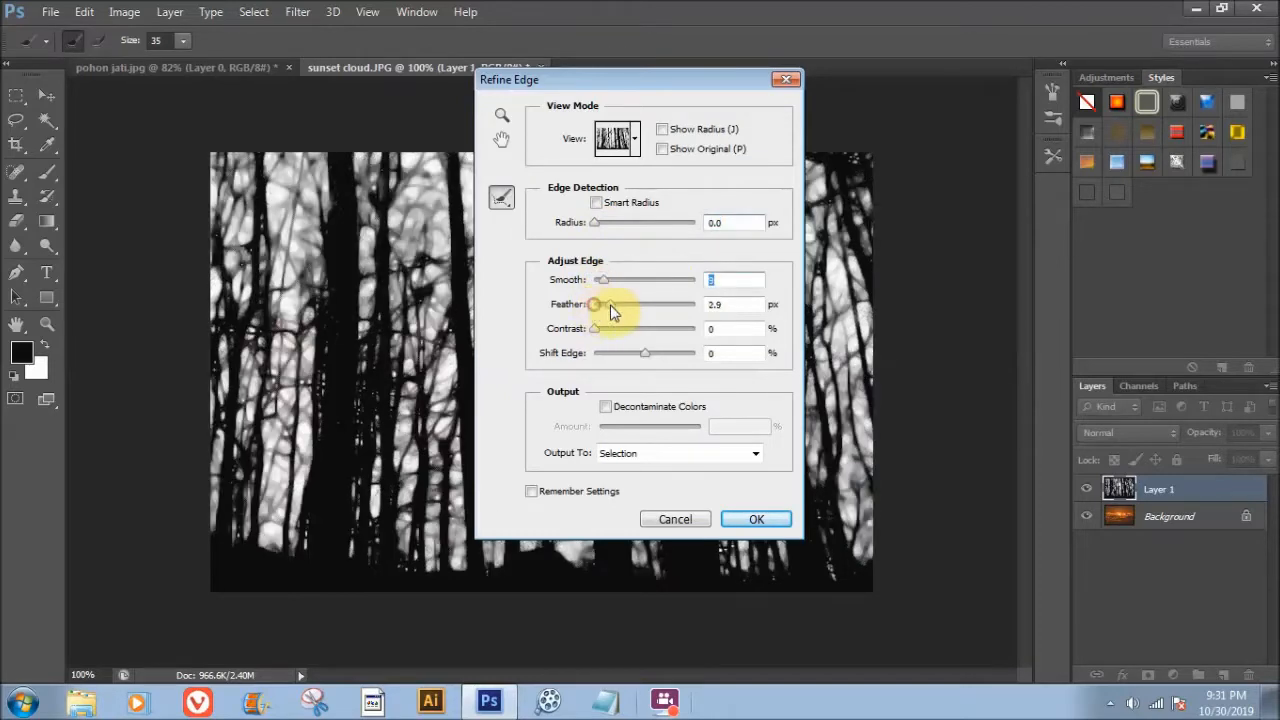
left_click_drag(613, 313, 612, 313)
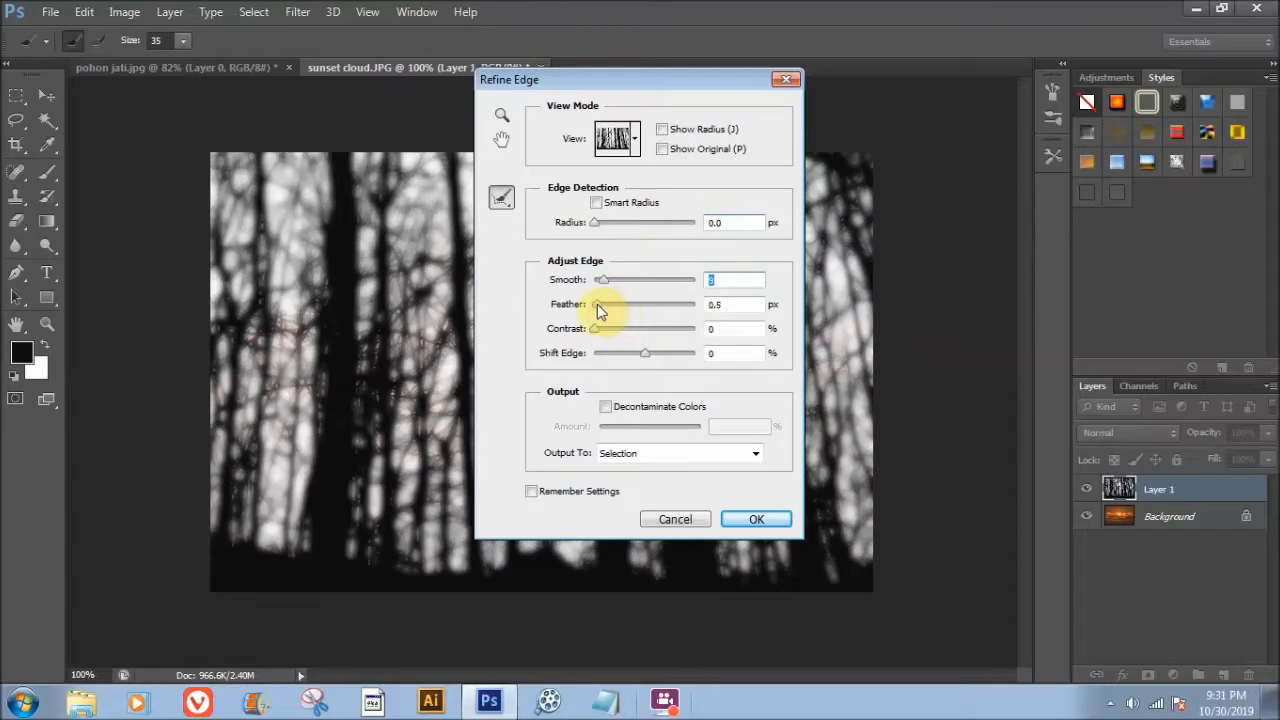
left_click(590, 306)
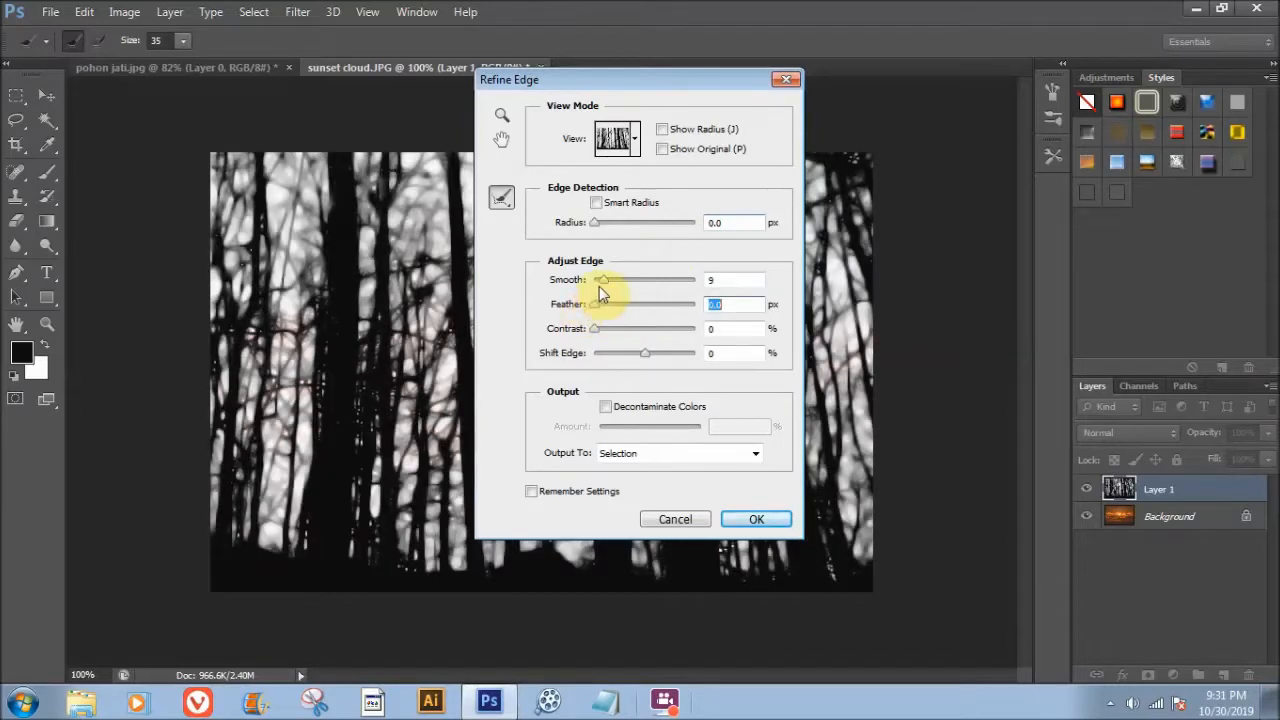
left_click_drag(597, 283, 593, 284)
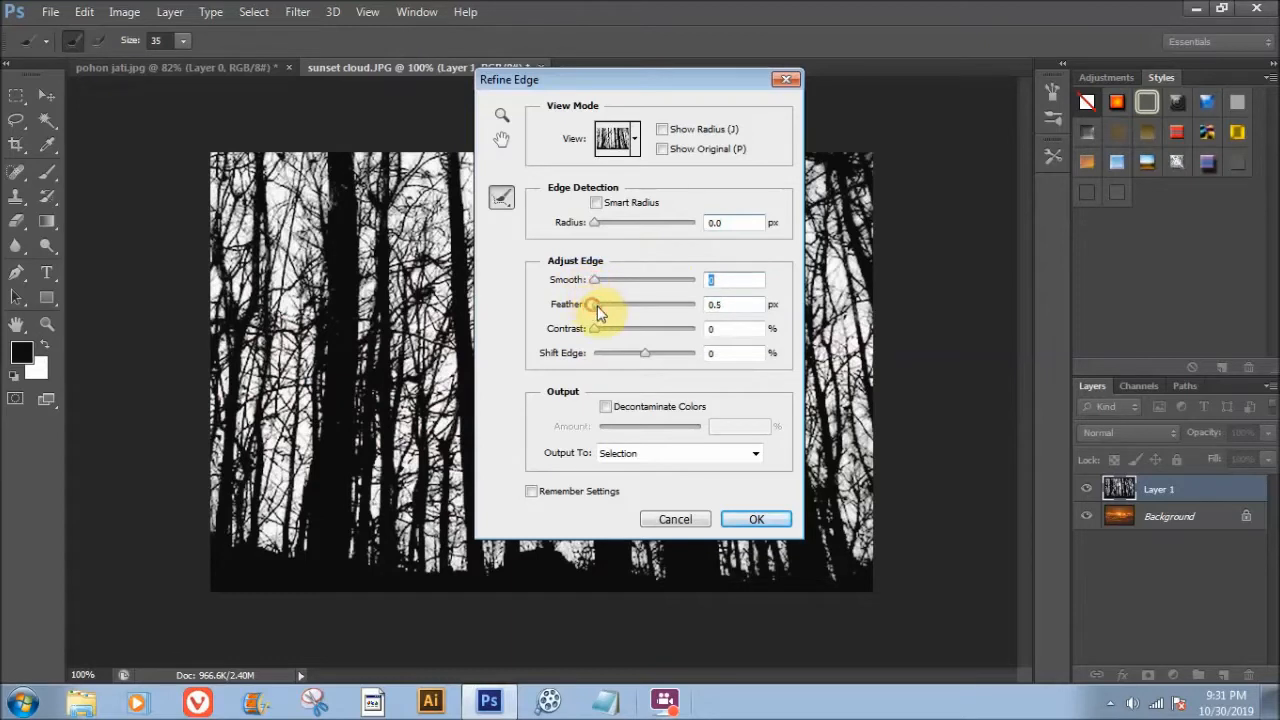
left_click_drag(598, 312, 613, 338)
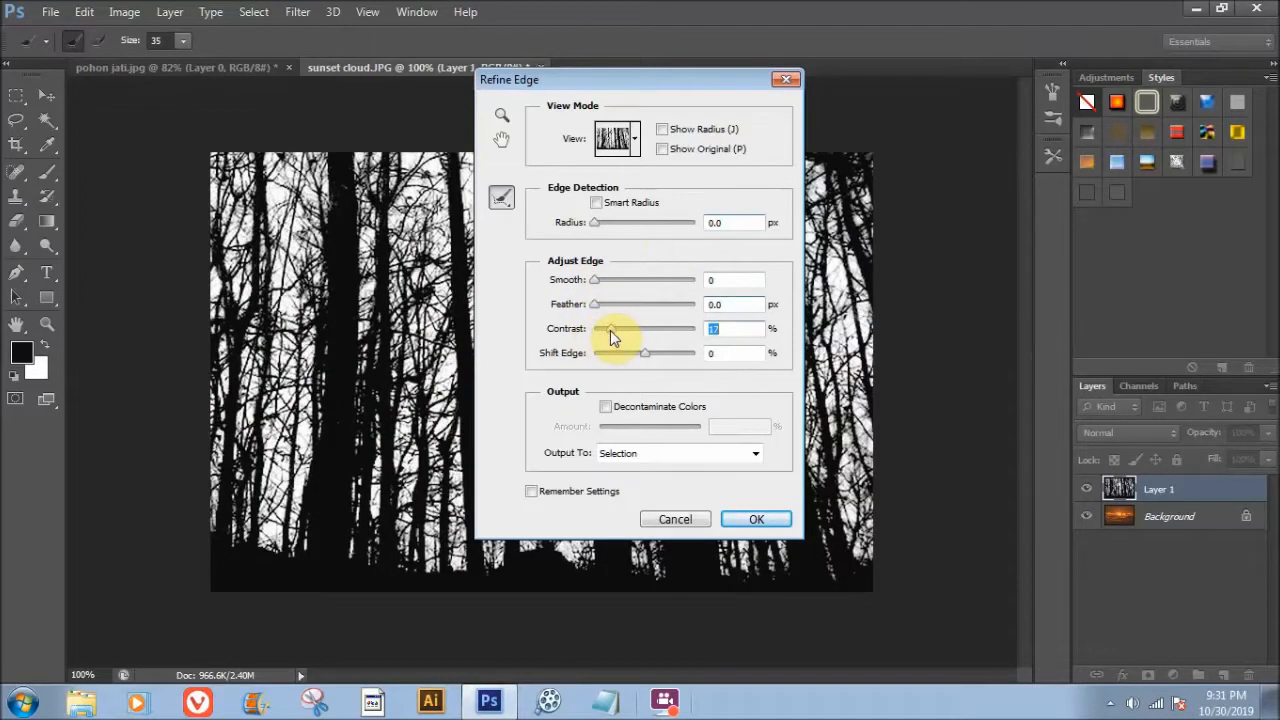
left_click(618, 337)
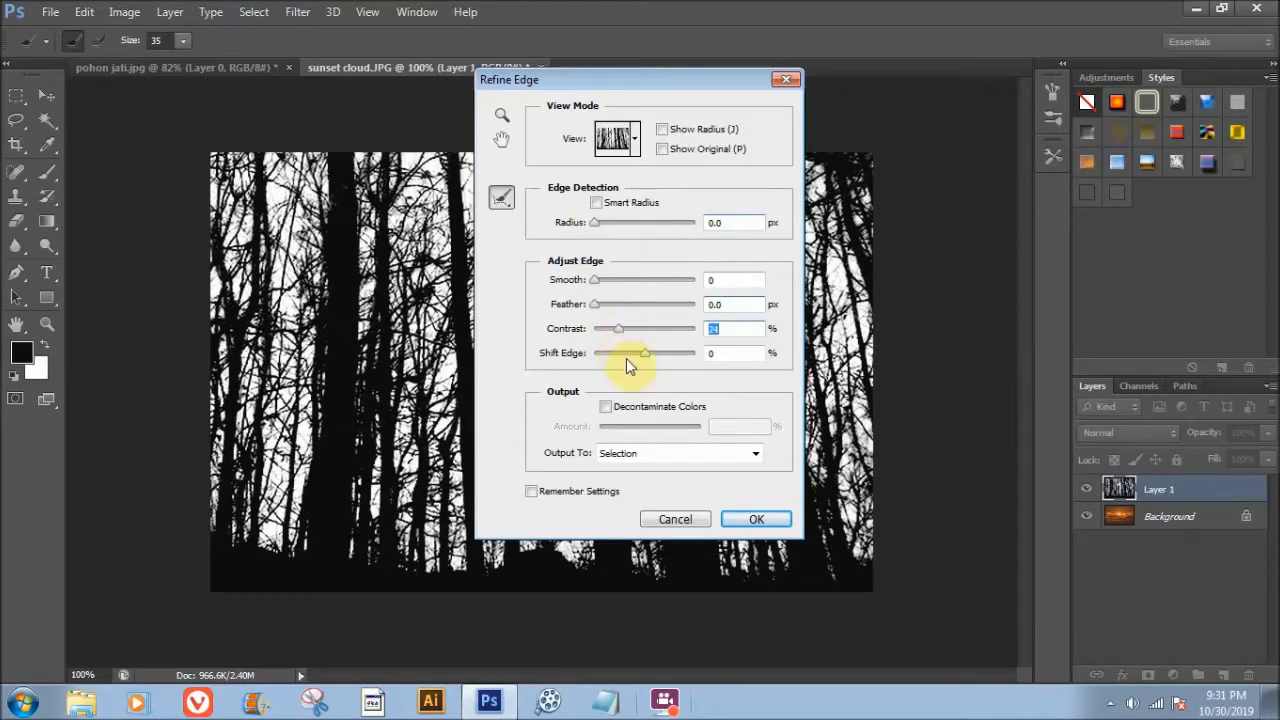
left_click_drag(639, 353, 629, 352)
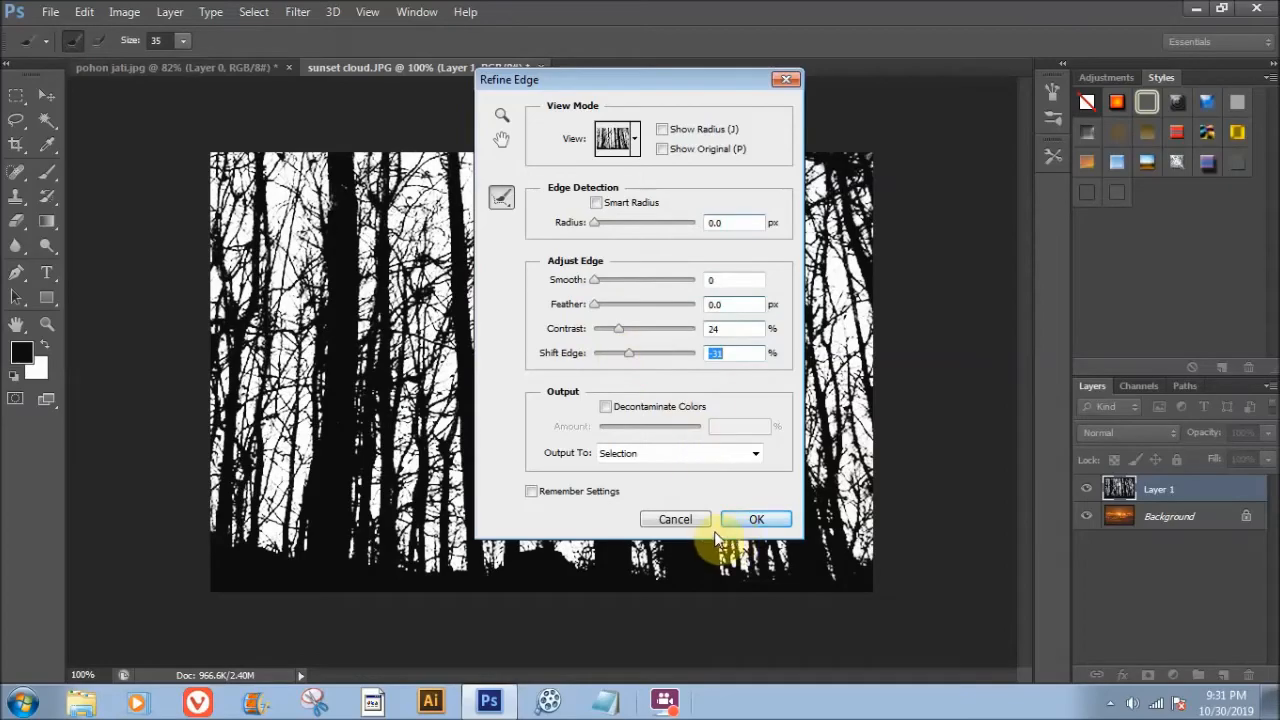
left_click(752, 519)
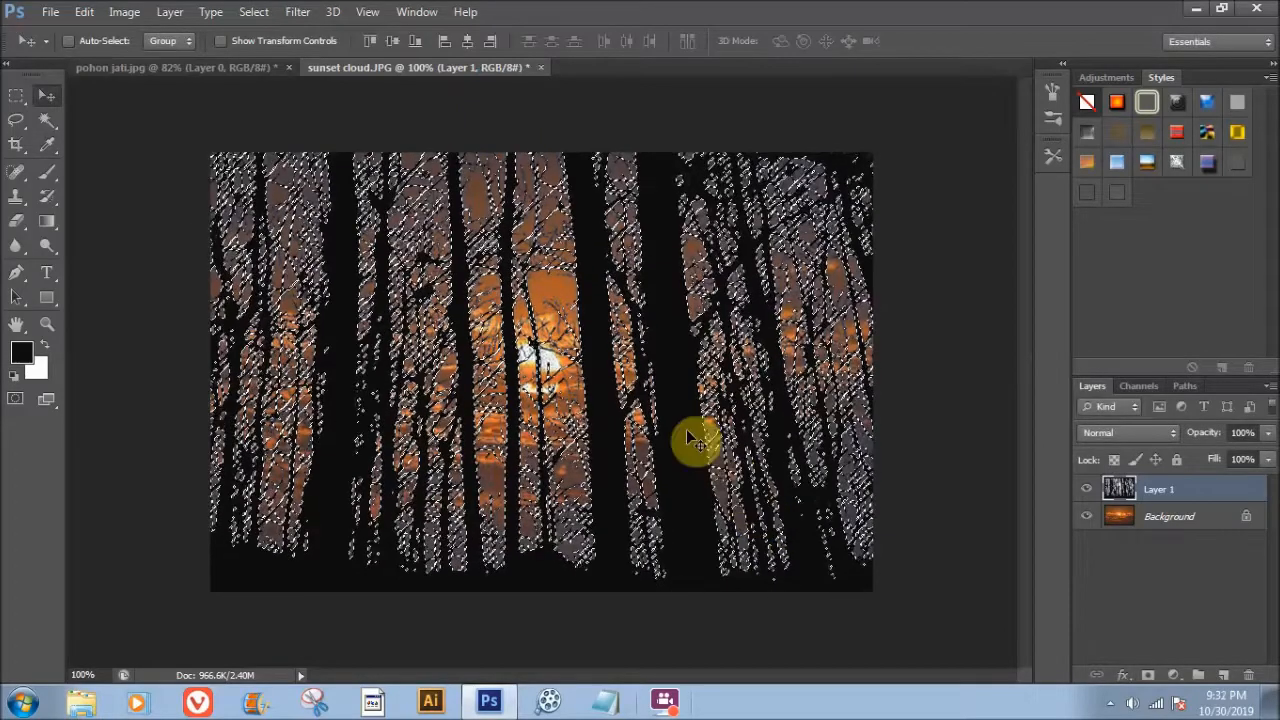
- Deselect the tree silhouettes and shift their layer slightly left and down over the sunset
left_click(254, 12)
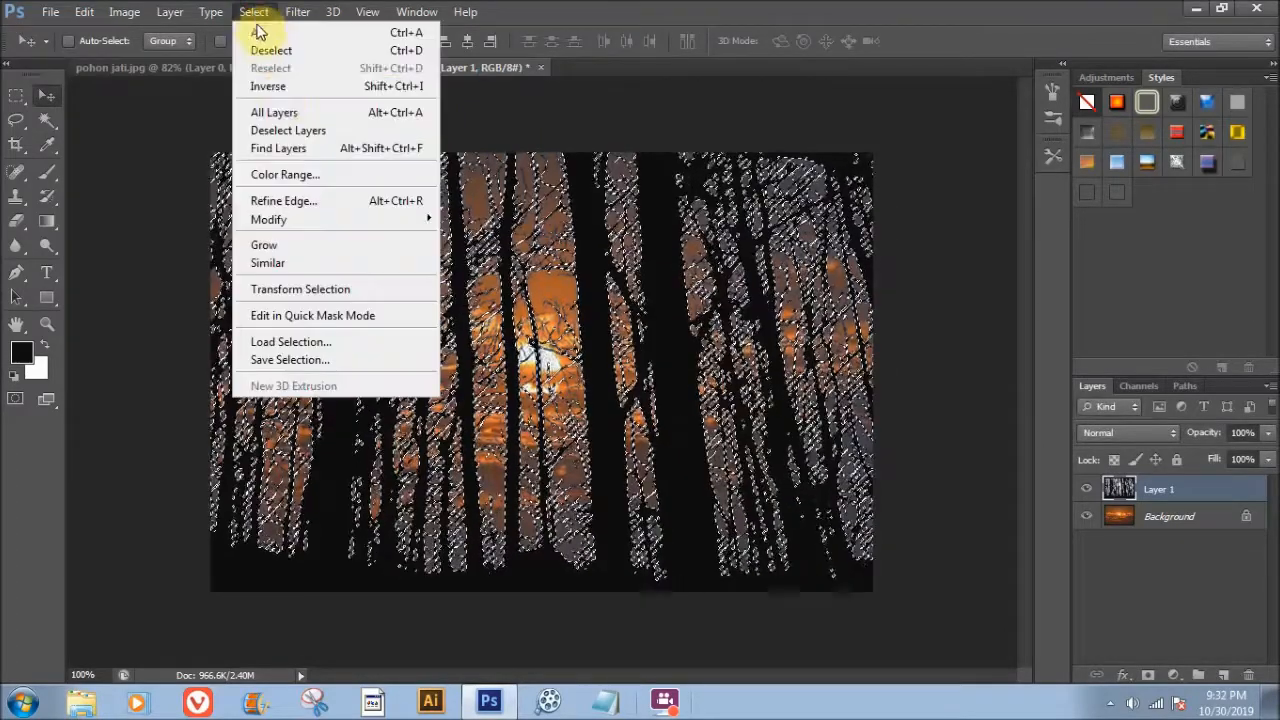
left_click(295, 48)
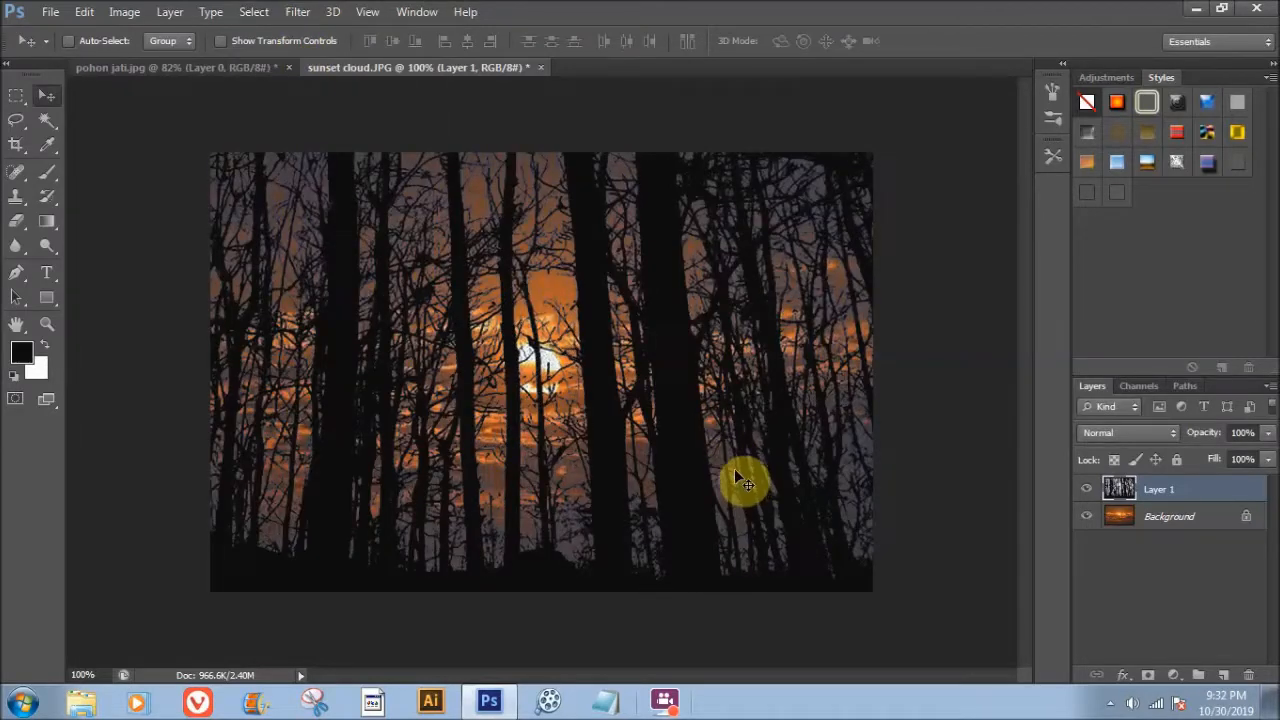
left_click_drag(783, 452, 748, 466)
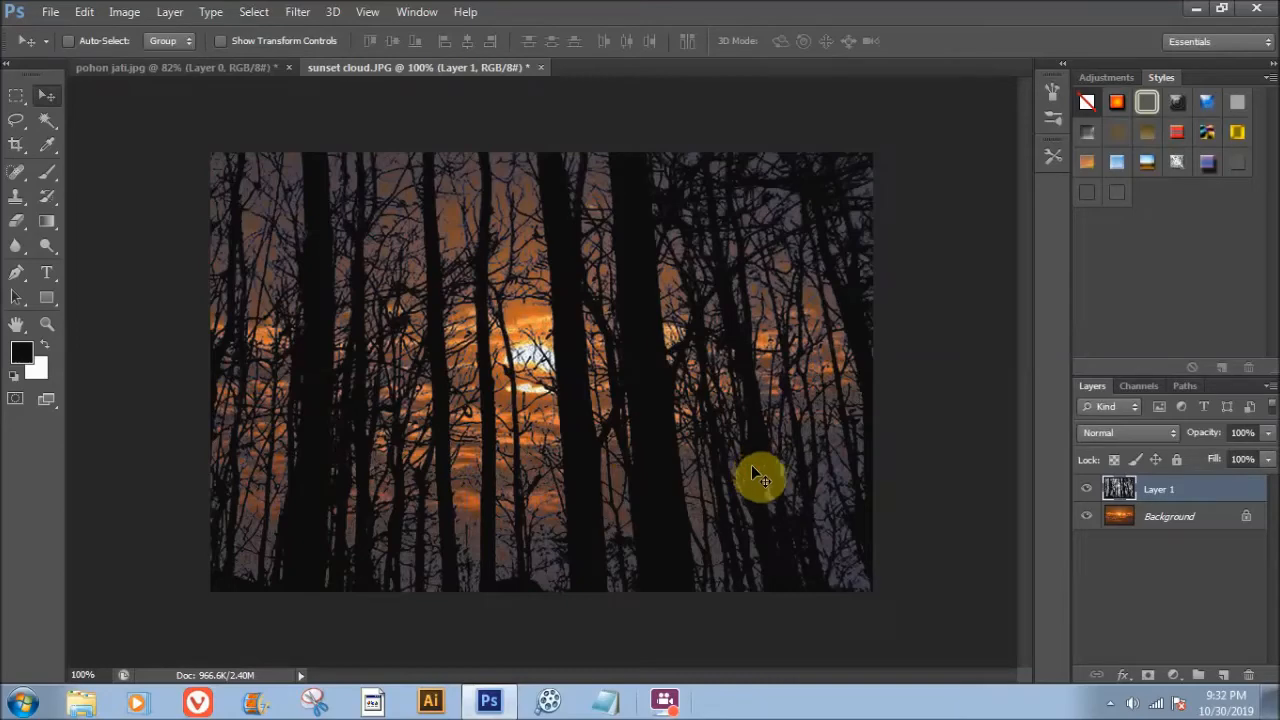
- Hide the sunset Background layer and open the amazing sunrise image from My Pictures
left_click(1087, 516)
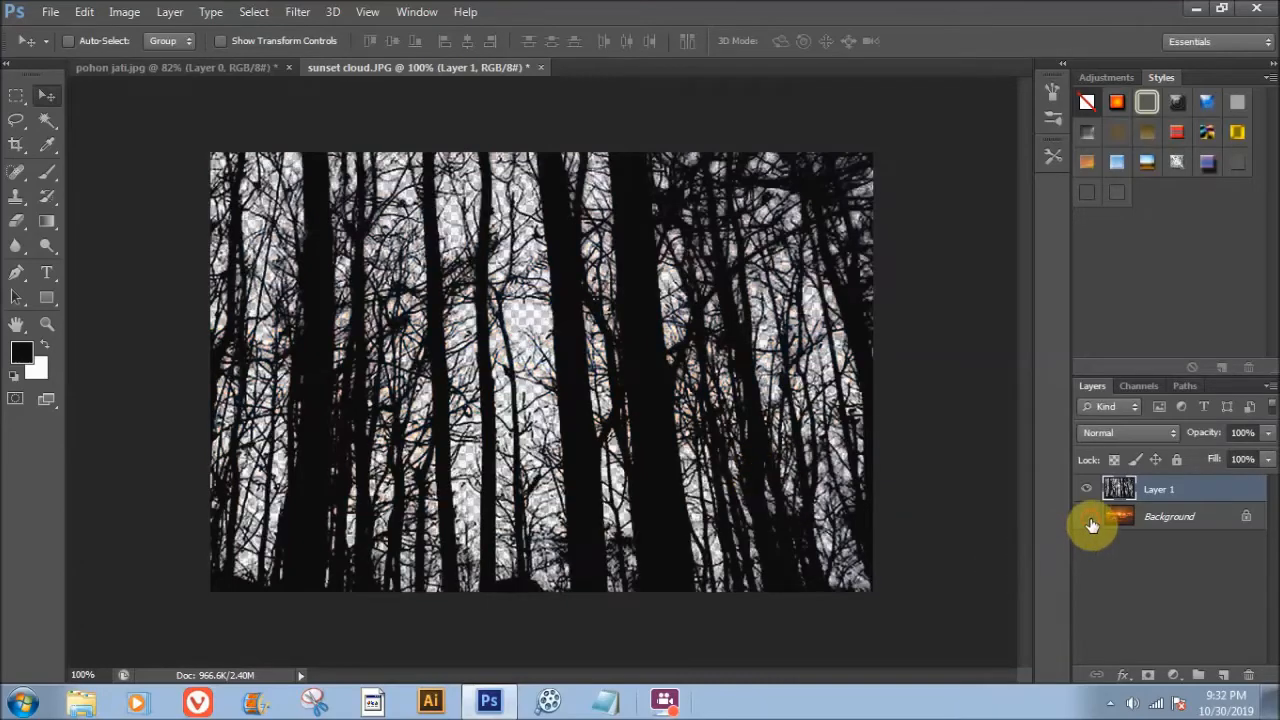
left_click(50, 12)
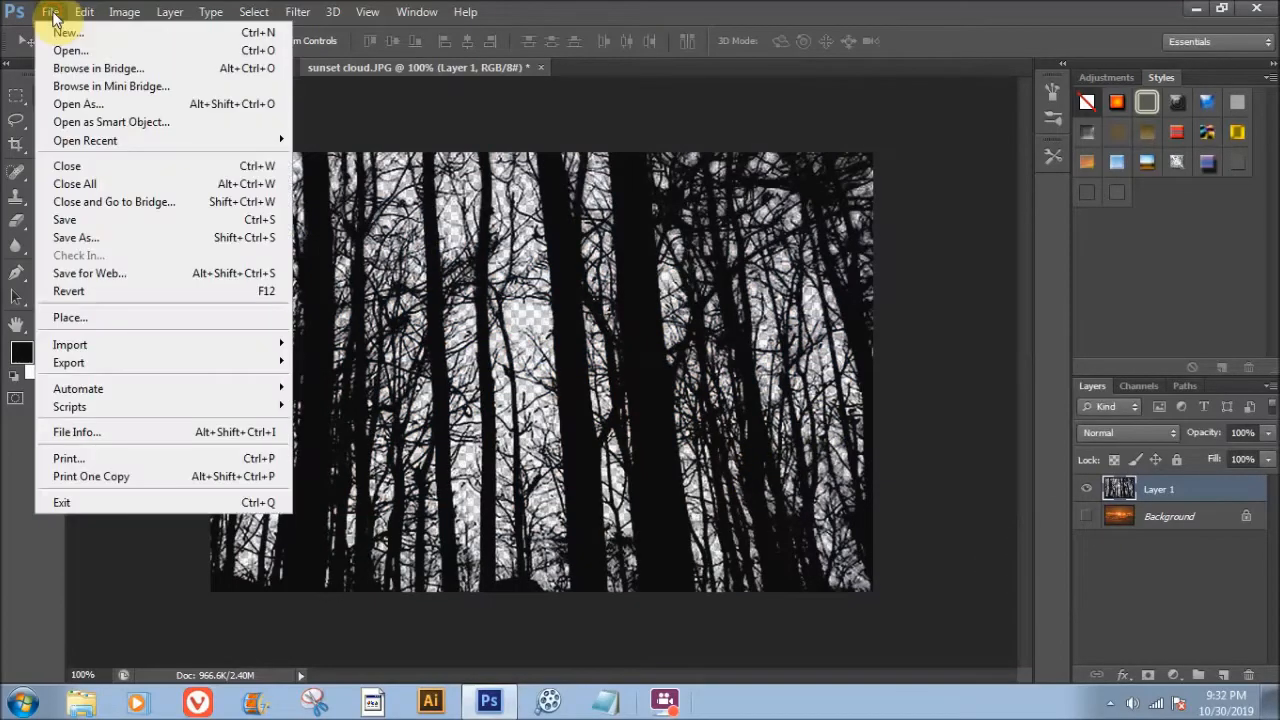
left_click(68, 50)
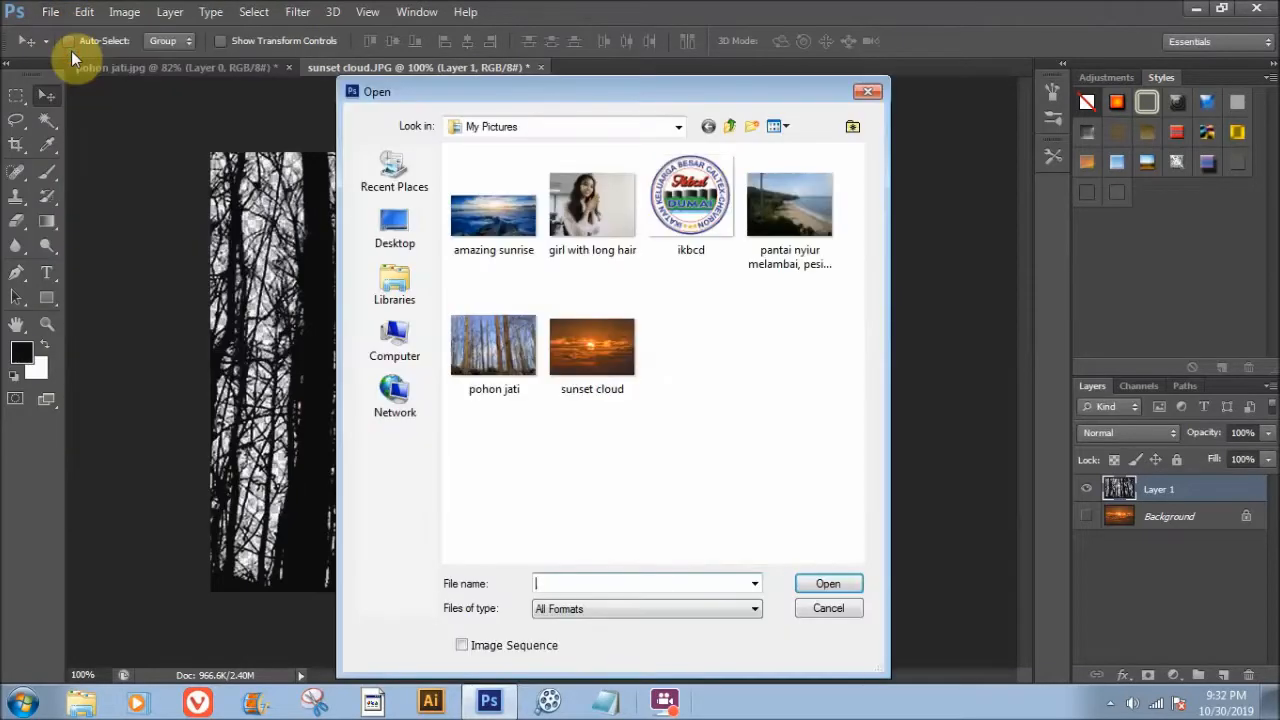
left_click(469, 204)
left_click(838, 586)
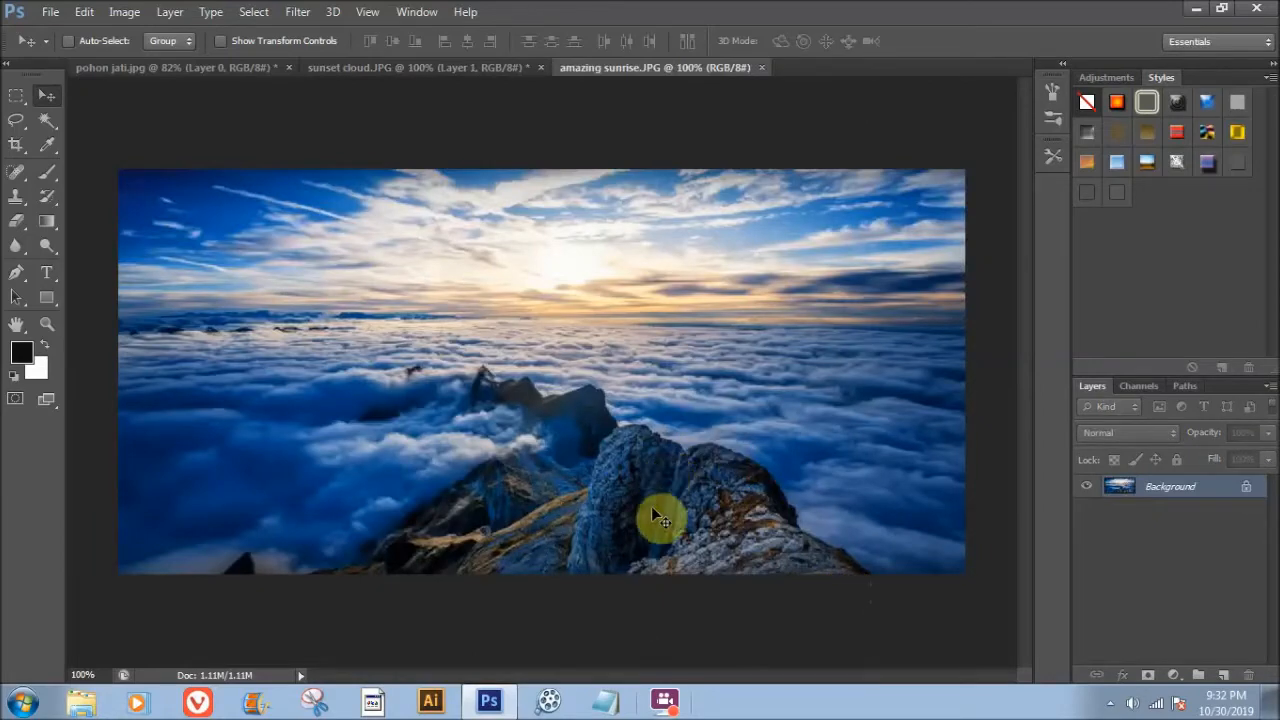
- Copy the cut-out forest layer from pohon jati.jpg into the amazing sunrise document and place it near the middle of the canvas
left_click(202, 67)
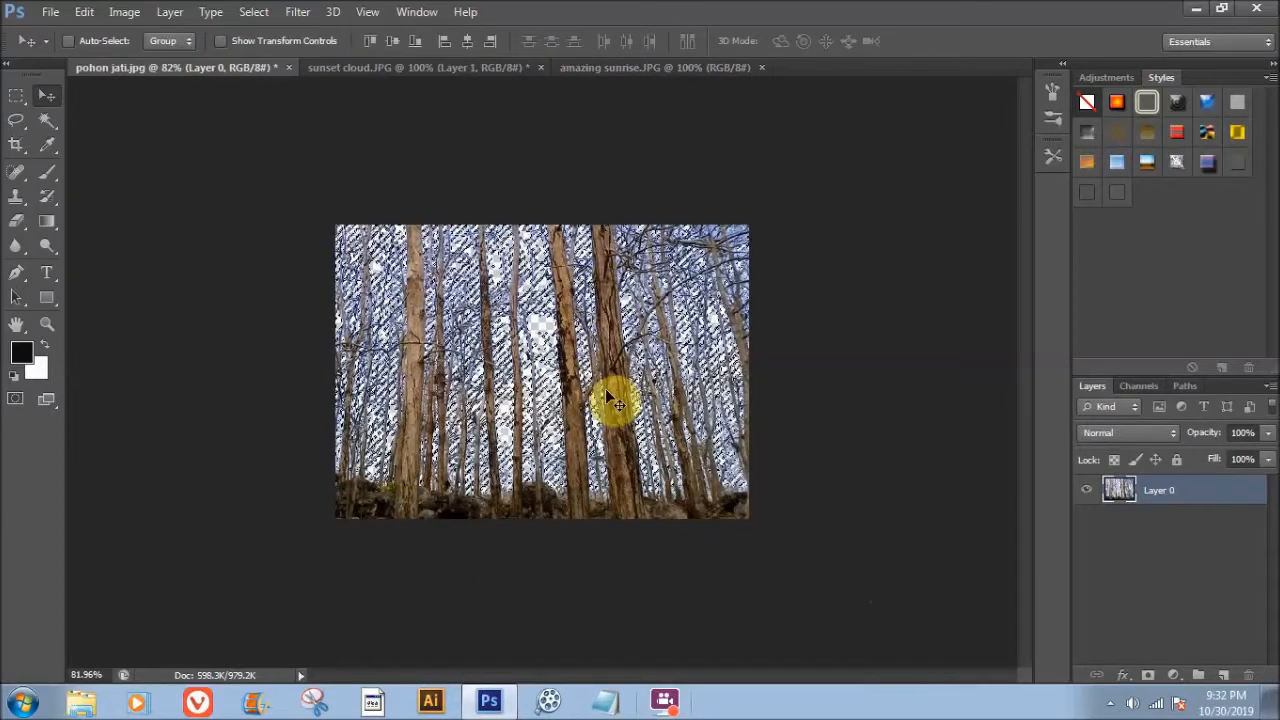
left_click_drag(606, 390, 584, 364)
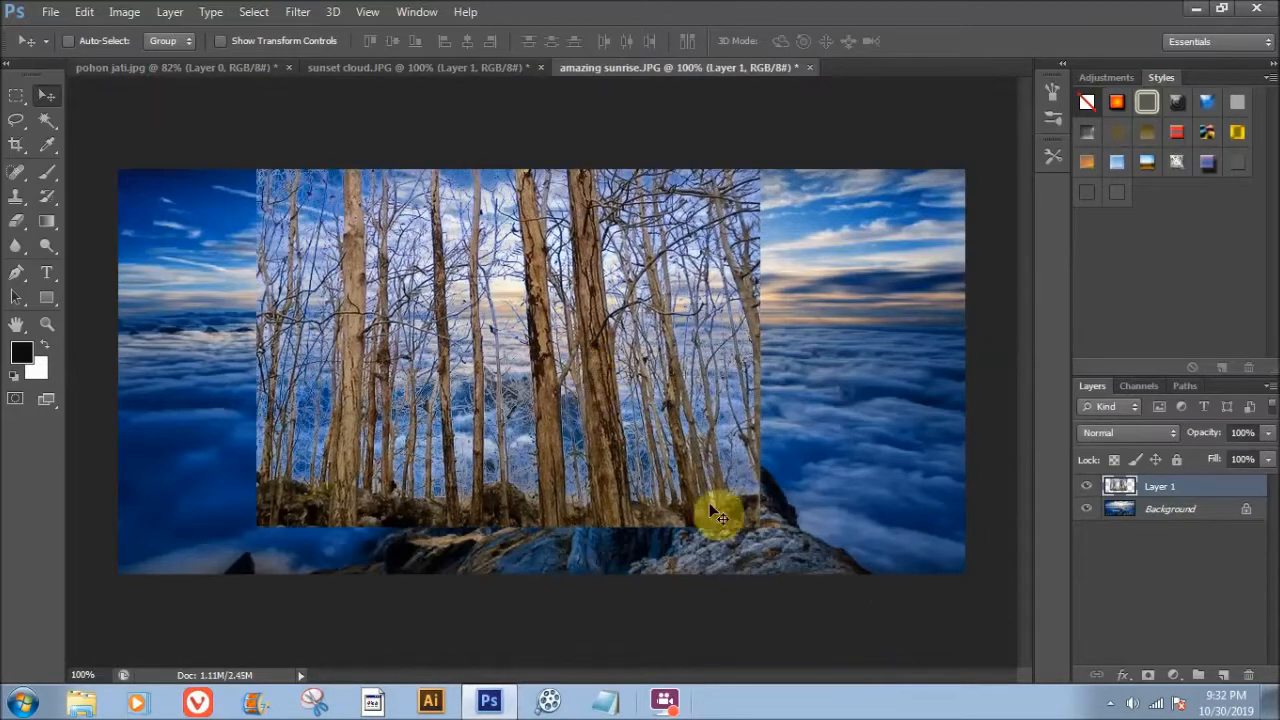
left_click_drag(714, 463, 711, 490)
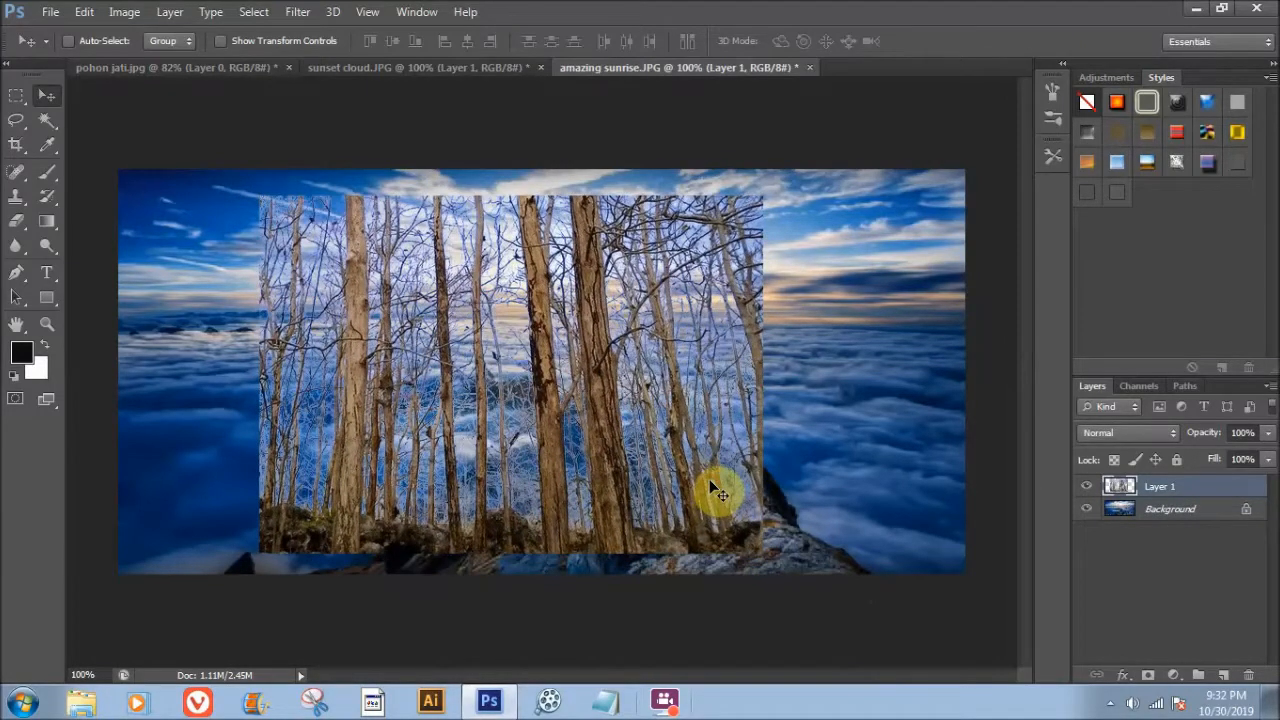
- Scale the forest layer to about 197% and position it to cover the whole sunrise canvas
key("ctrl+t")
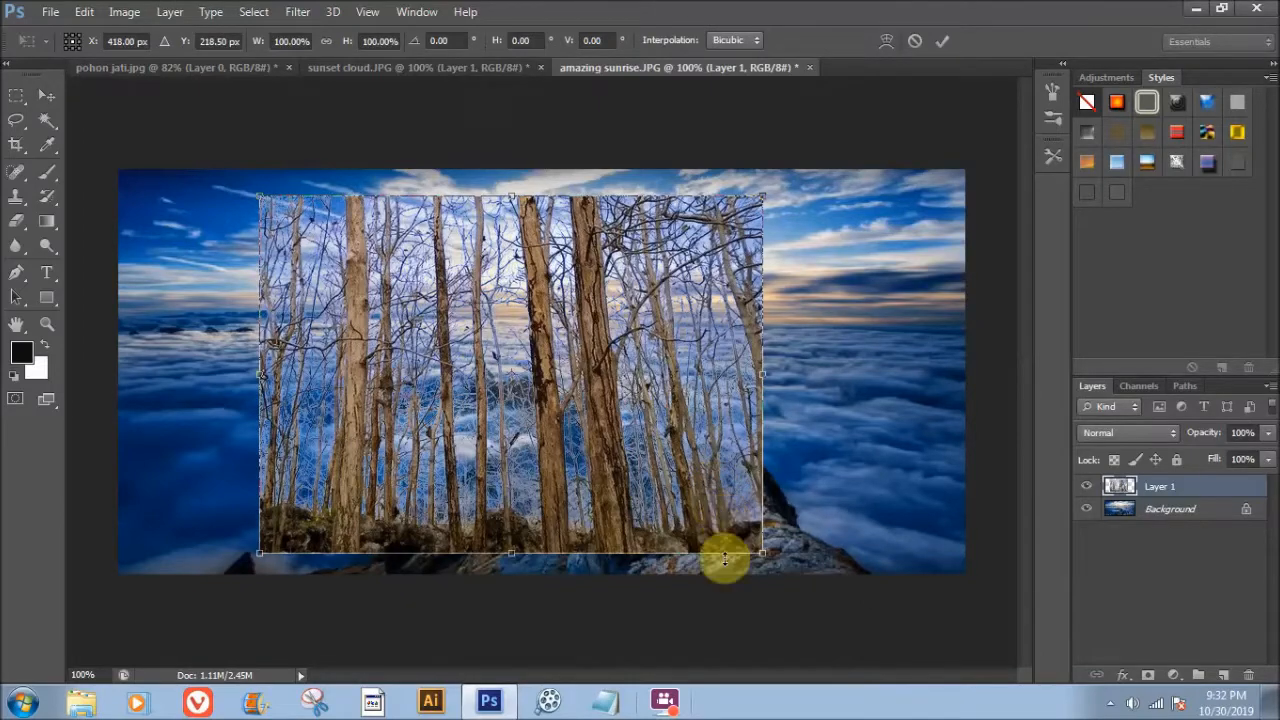
left_click_drag(764, 553, 1042, 650)
left_click_drag(748, 368, 774, 418)
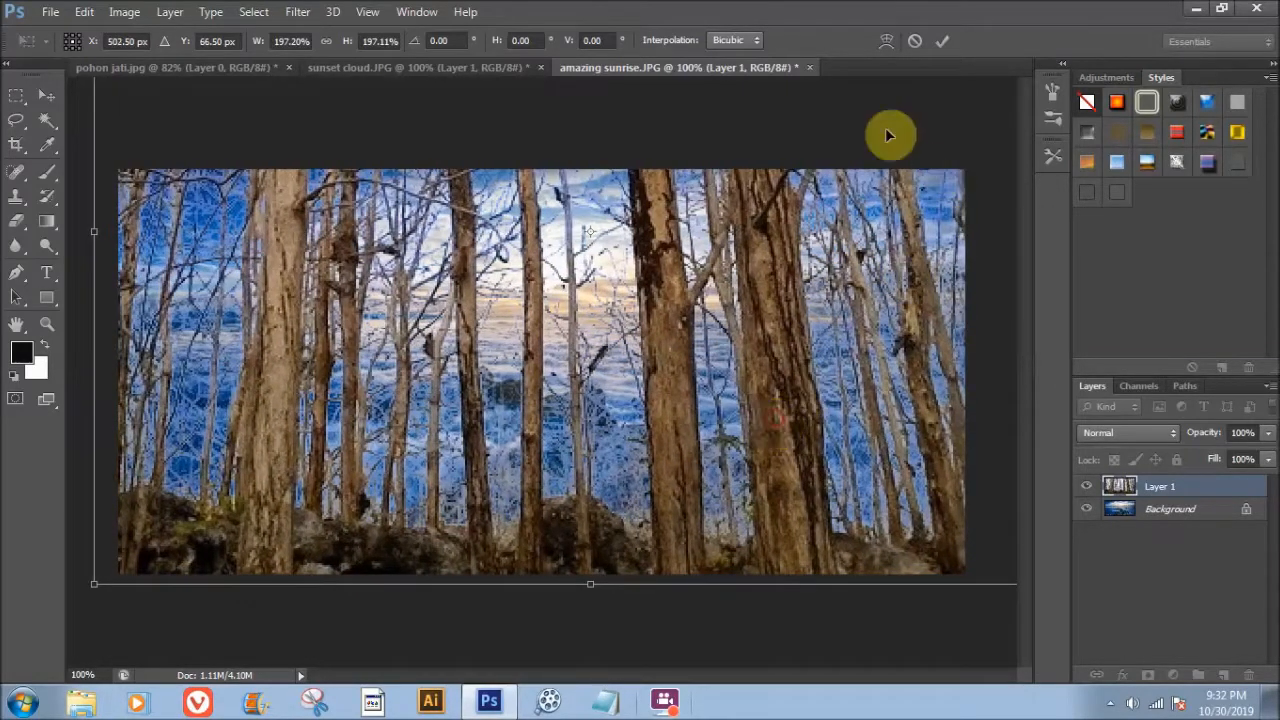
left_click(940, 43)
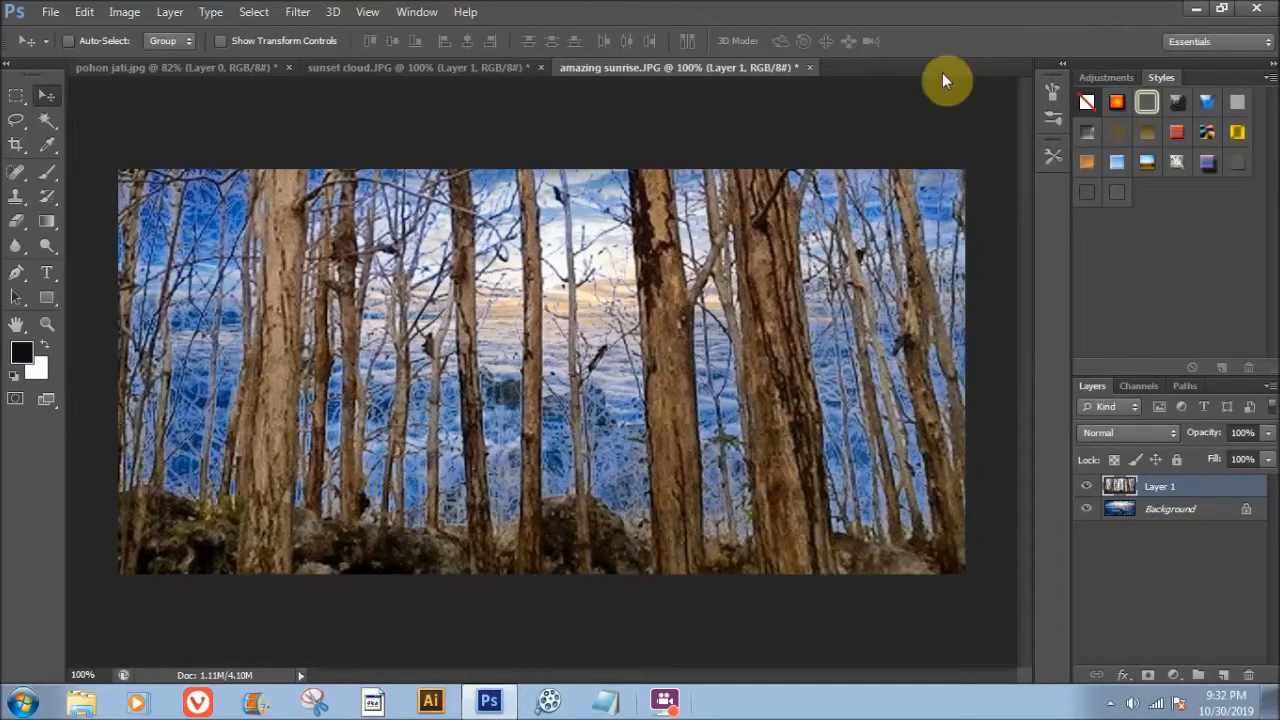
- Load the forest layer's outline as a selection and fill it with the black foreground color at 100% opacity in Normal mode
left_click(1113, 486, "ctrl")
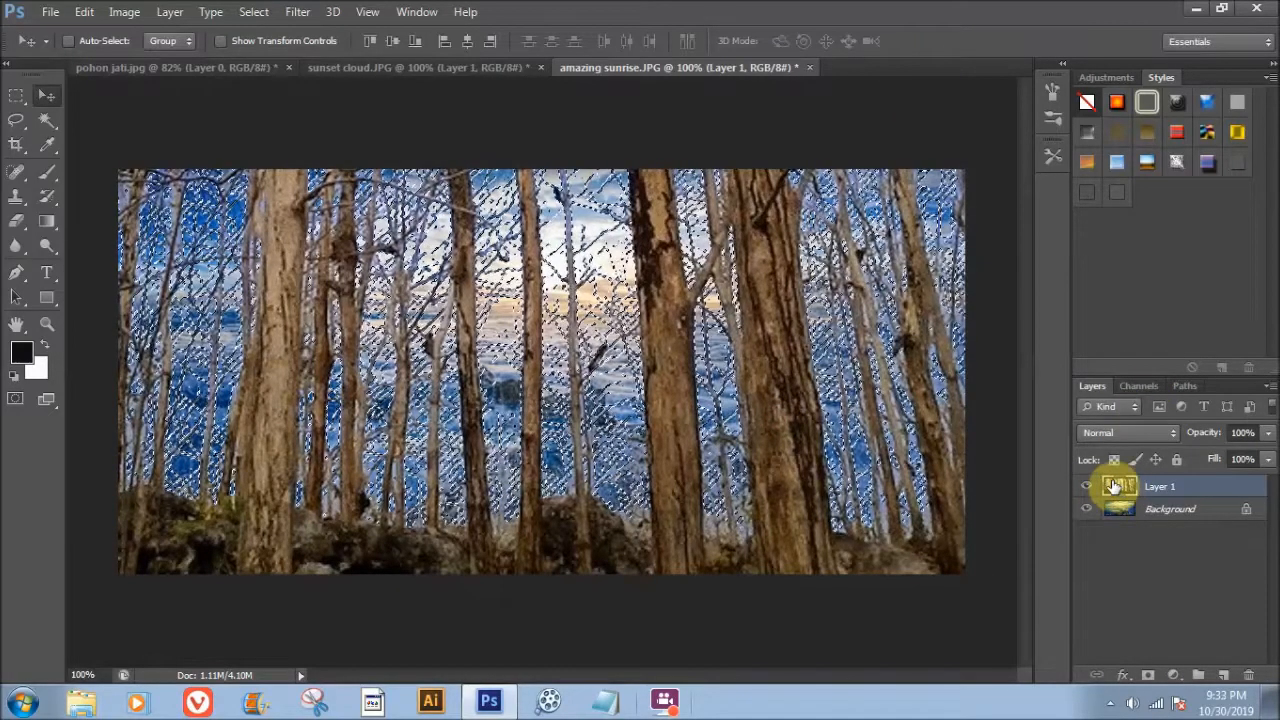
left_click(86, 12)
left_click(196, 263)
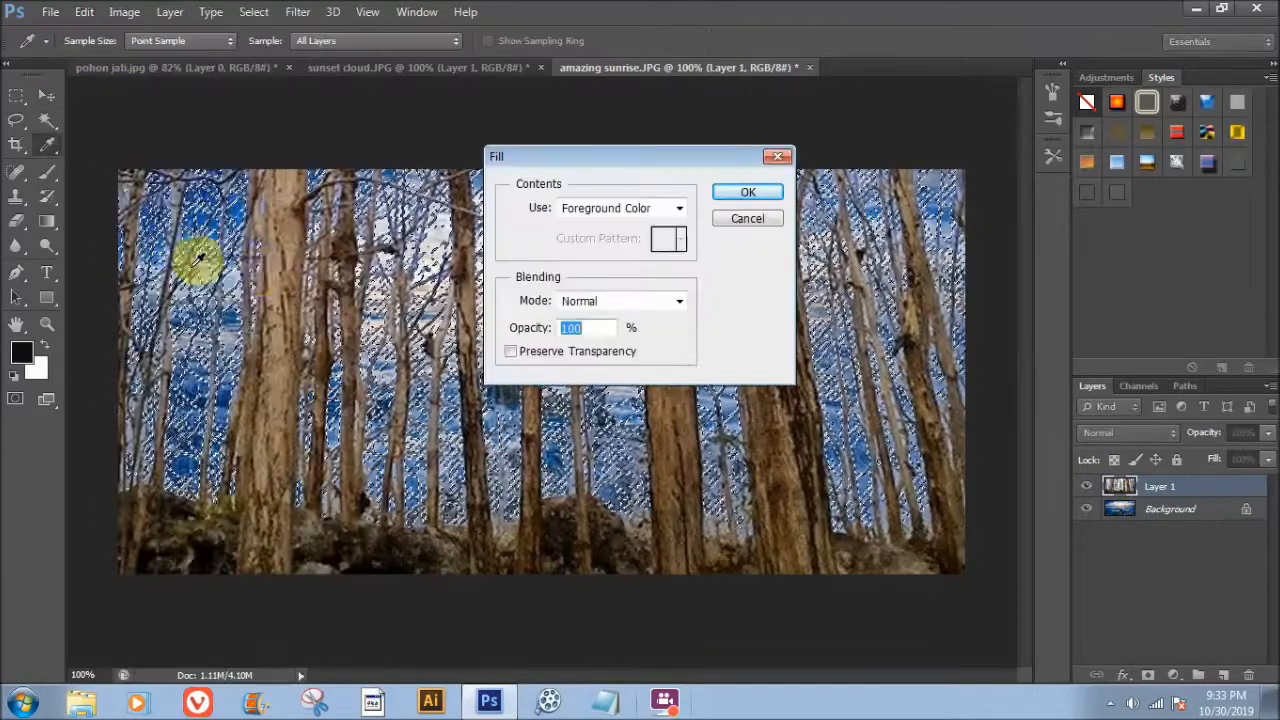
left_click(681, 208)
left_click(668, 243)
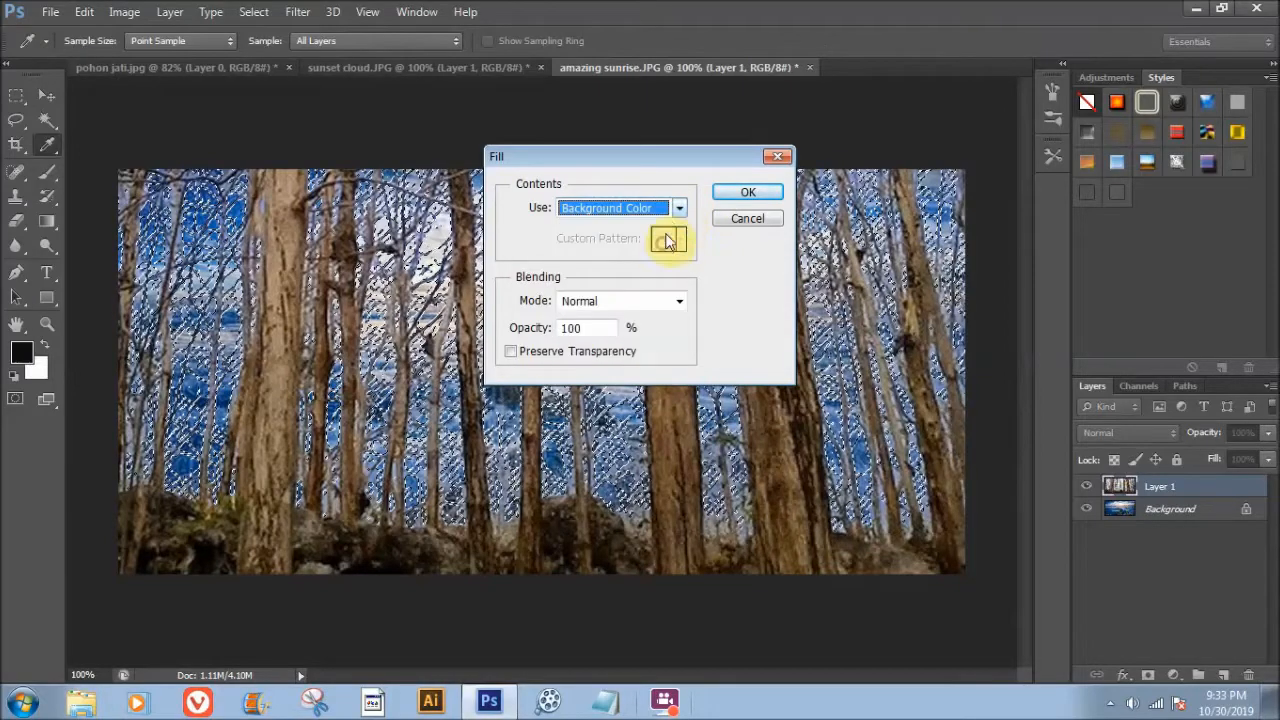
left_click(677, 209)
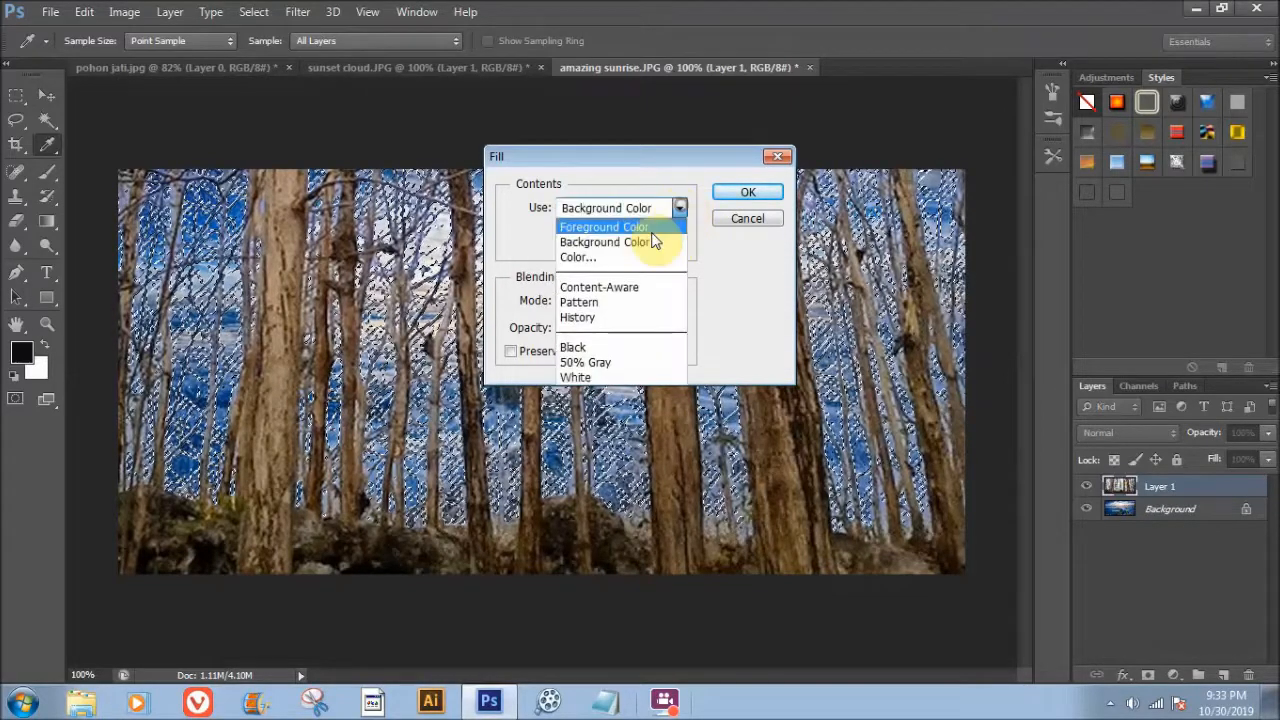
left_click(646, 229)
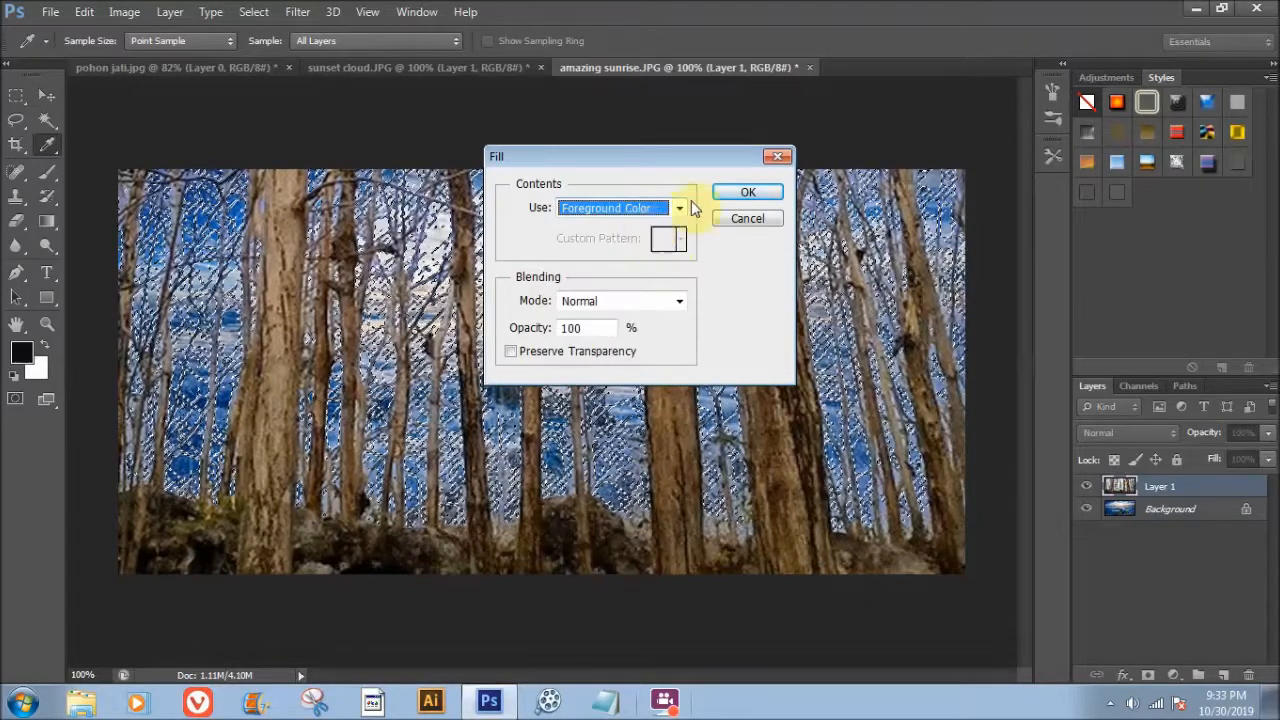
left_click(746, 194)
key("v")
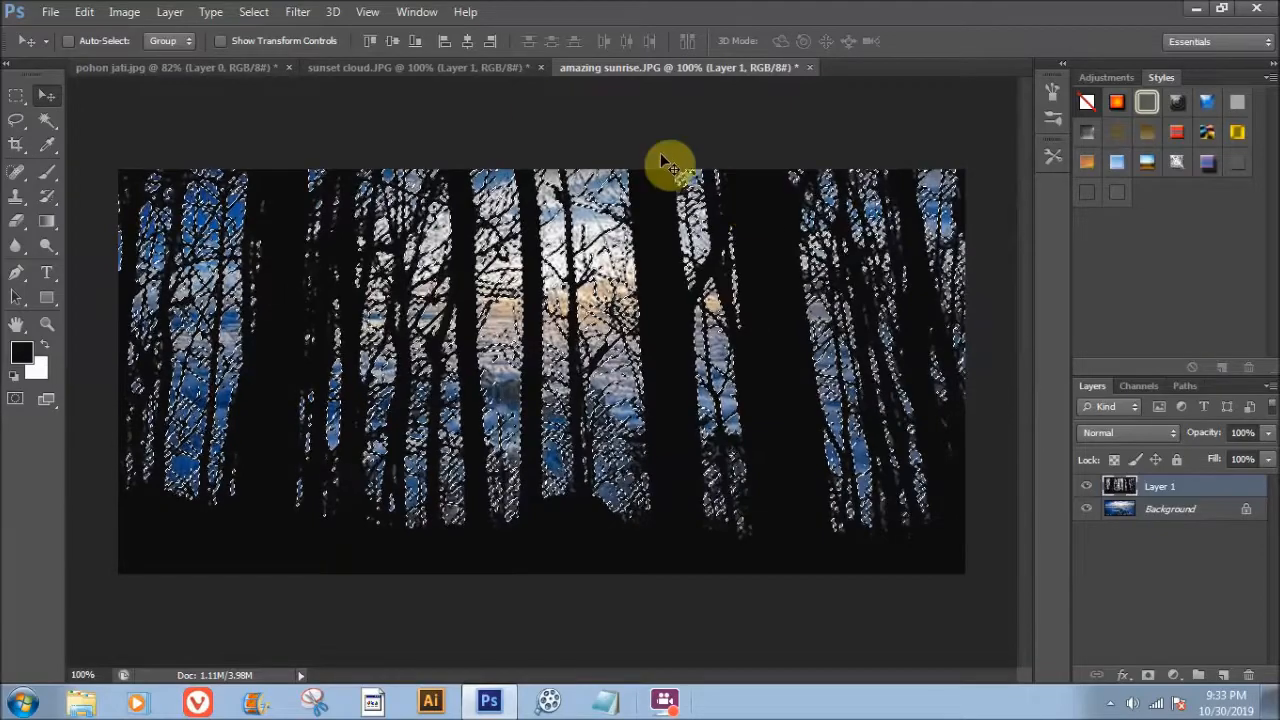
- Deselect the tree silhouettes and shift their layer left and slightly up over the sunrise
left_click(254, 13)
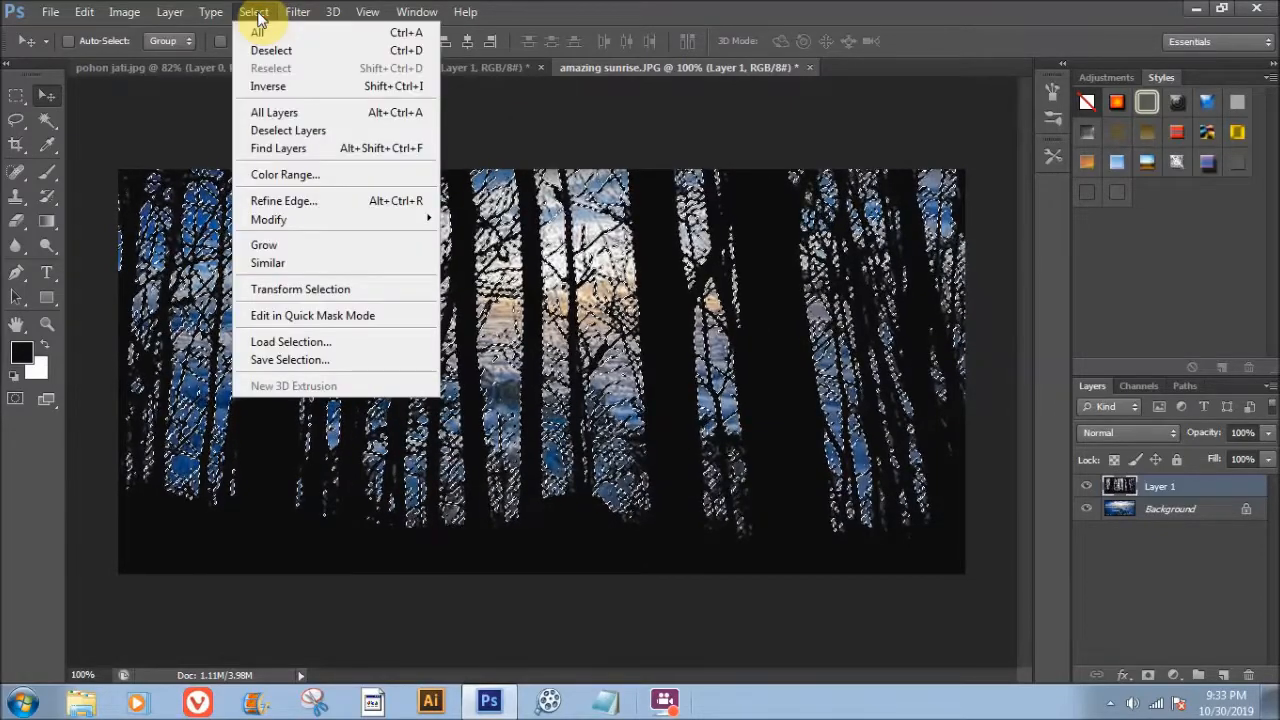
left_click(275, 51)
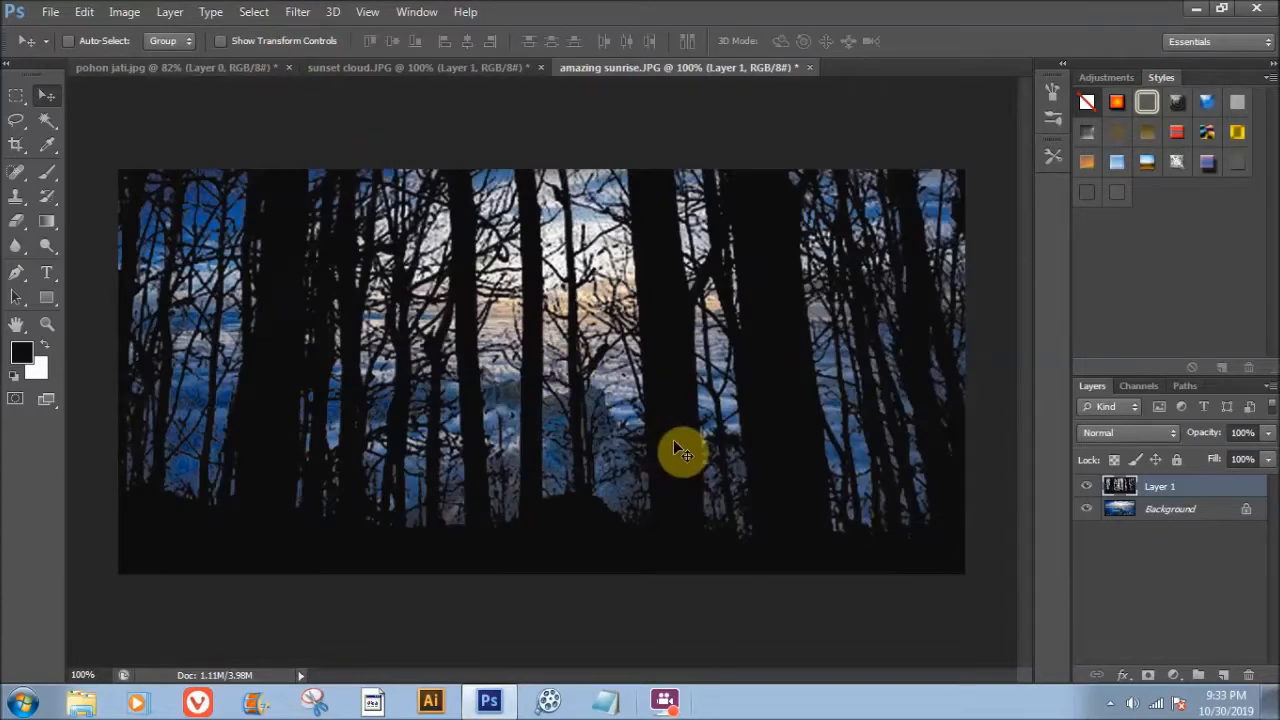
left_click_drag(677, 449, 735, 396)
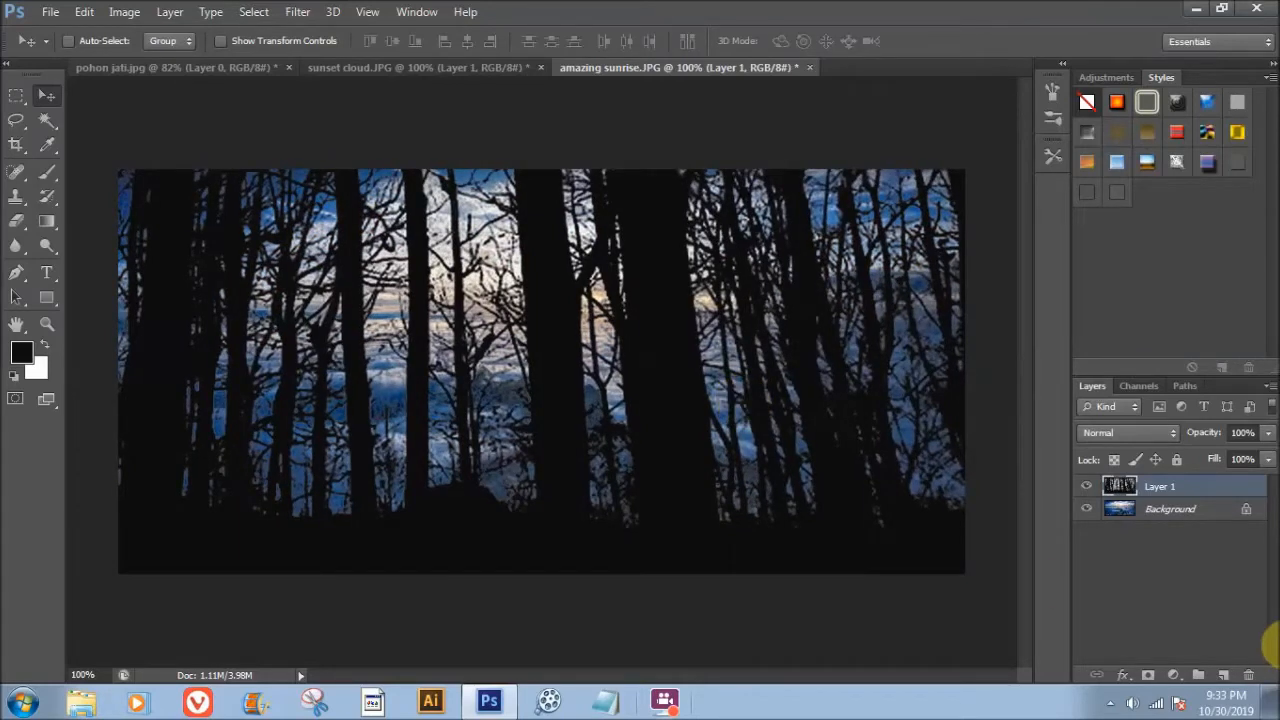
- Flatten the image and save it in My Pictures as the JPEG "Mengganti background dengan berbagai foto" with quality 8 (High), Baseline ("Standard")
left_click(1268, 388)
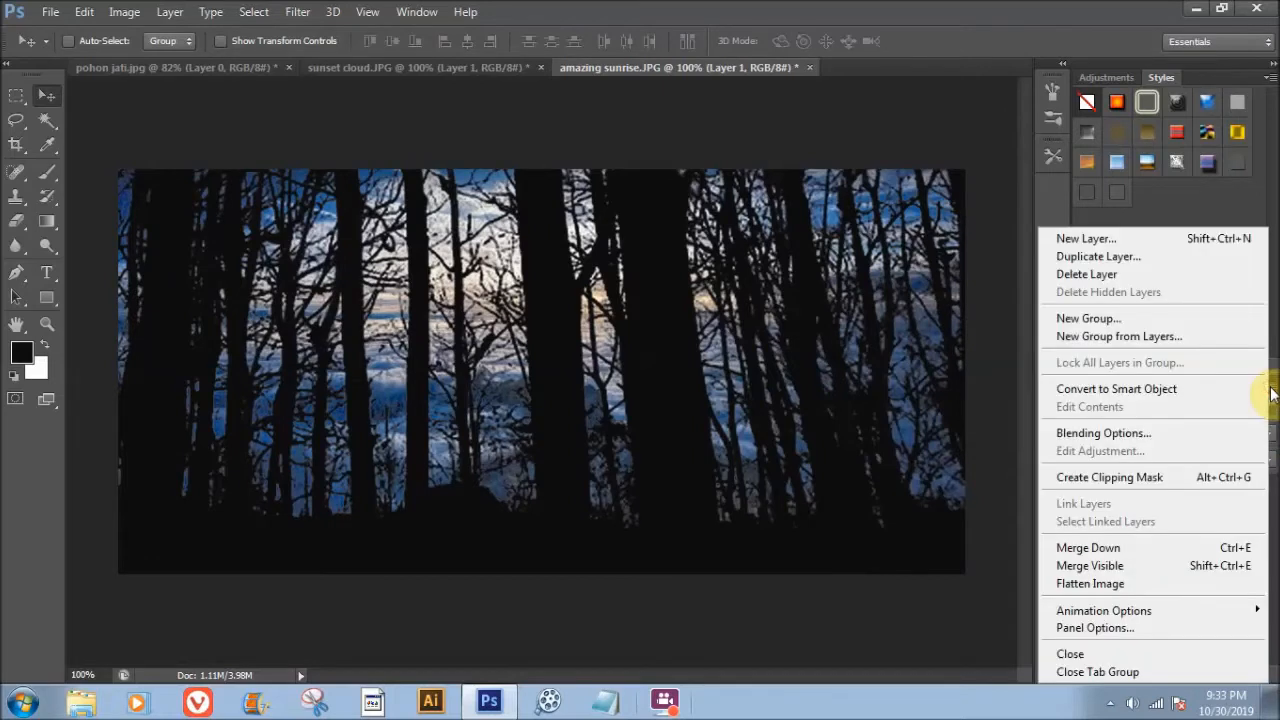
left_click(1174, 585)
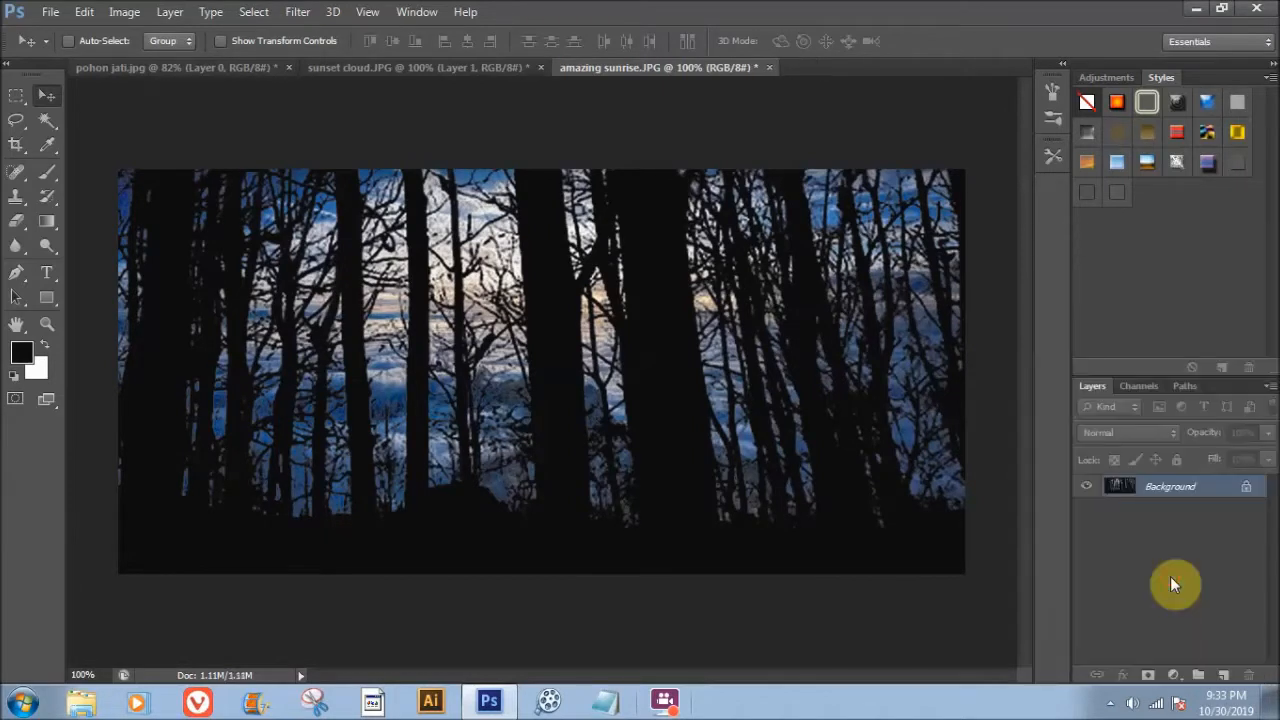
left_click(50, 12)
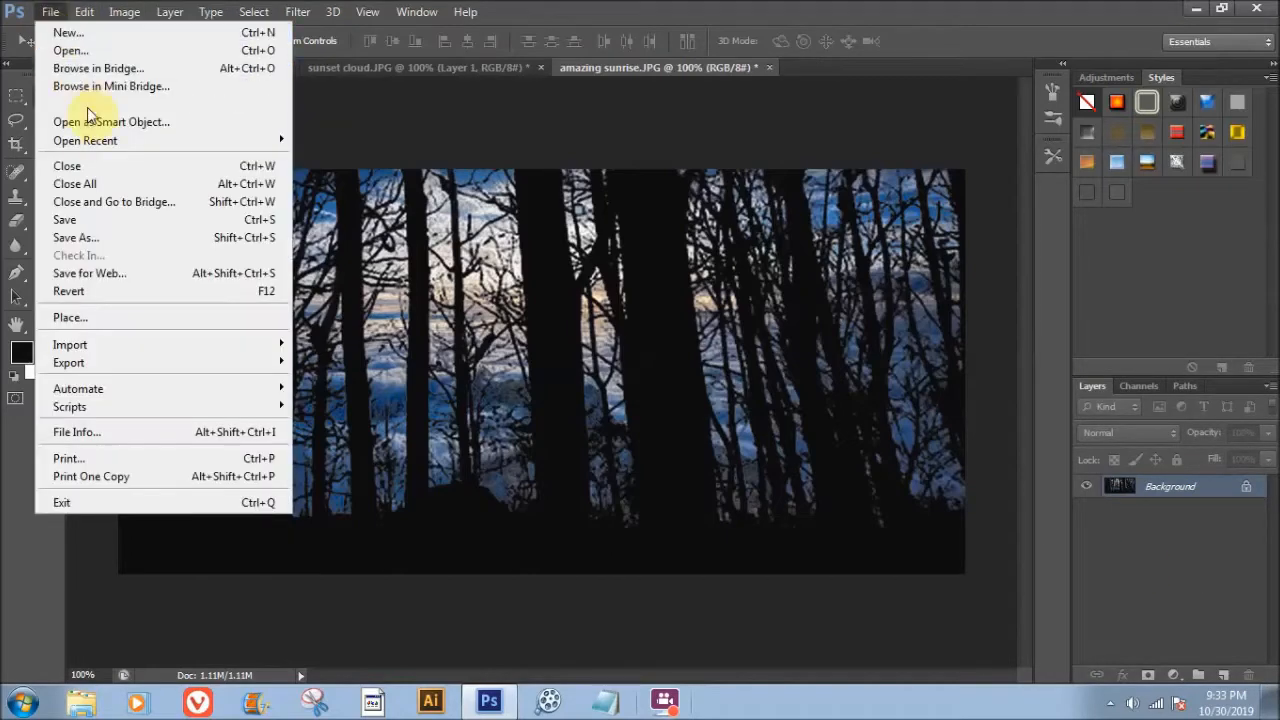
left_click(121, 238)
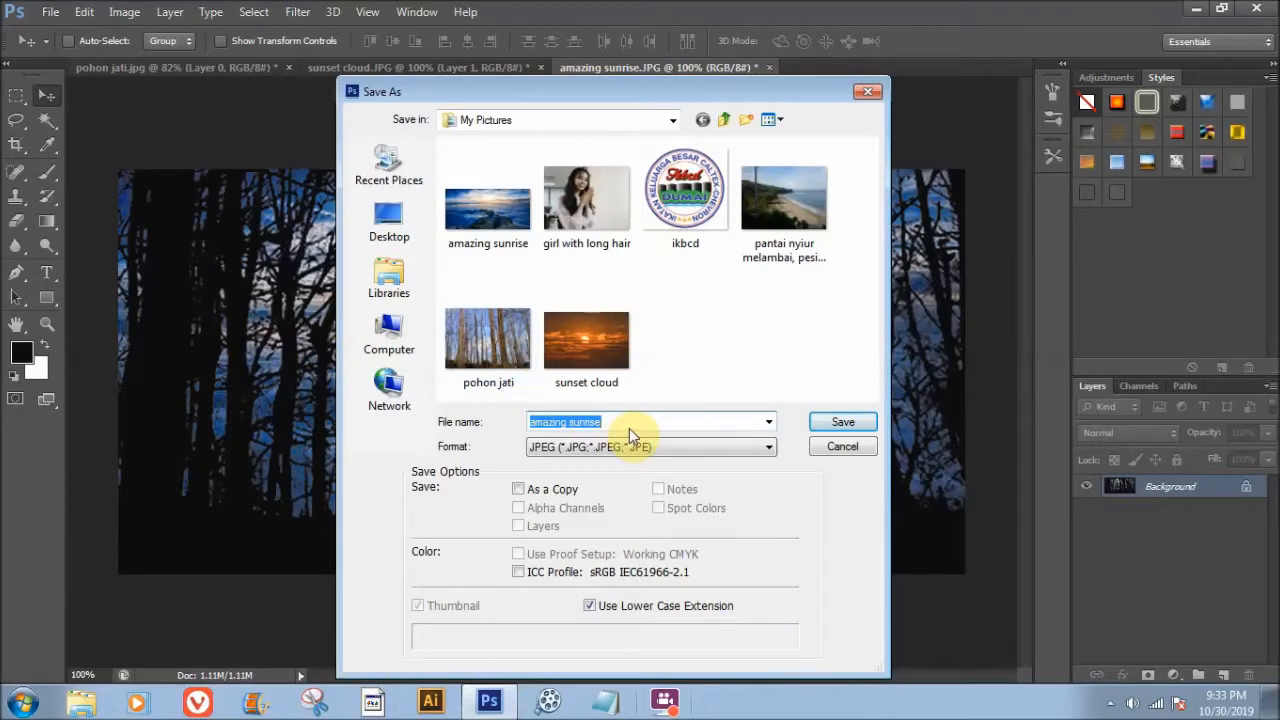
type("Mengganti background dengan berbagai foto")
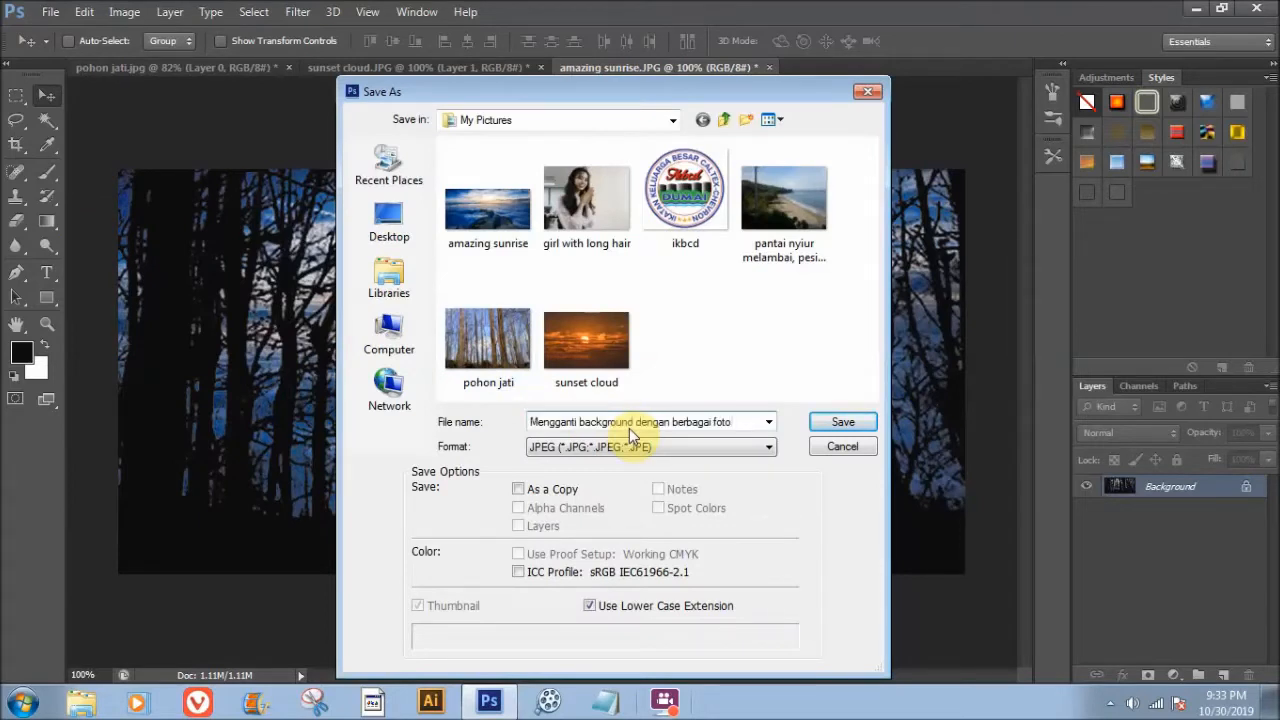
left_click(843, 424)
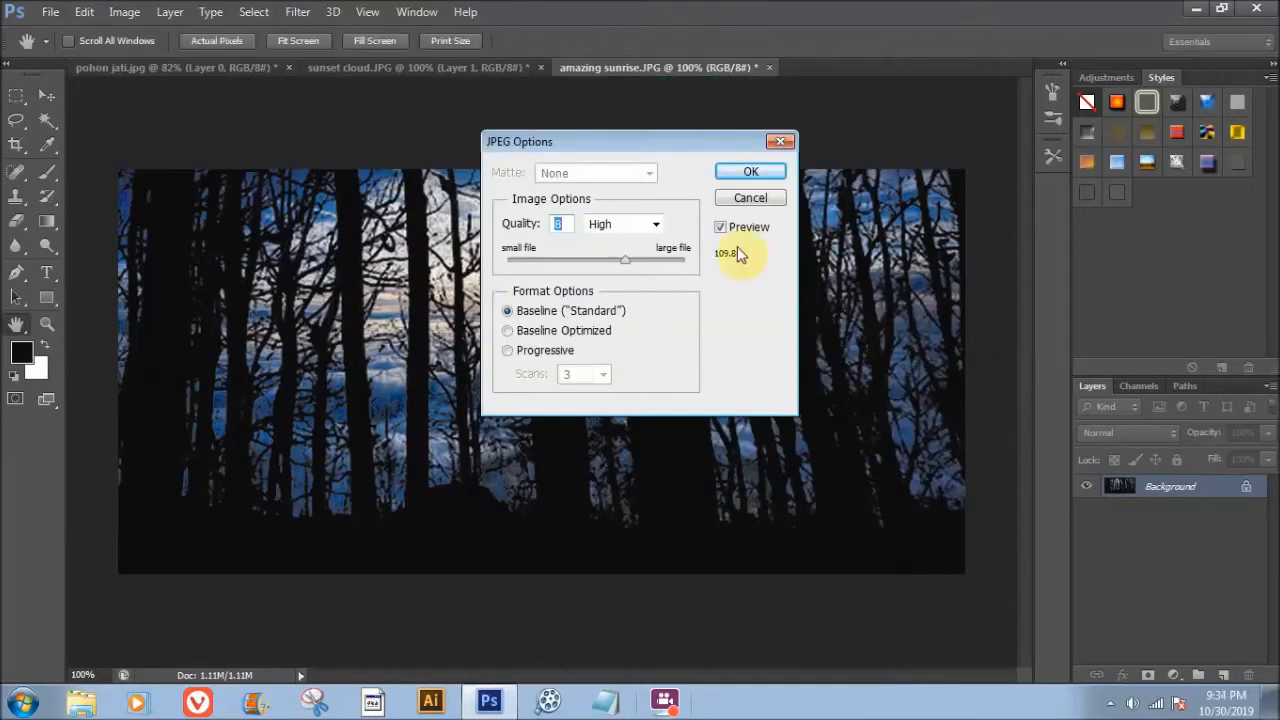
left_click(741, 173)
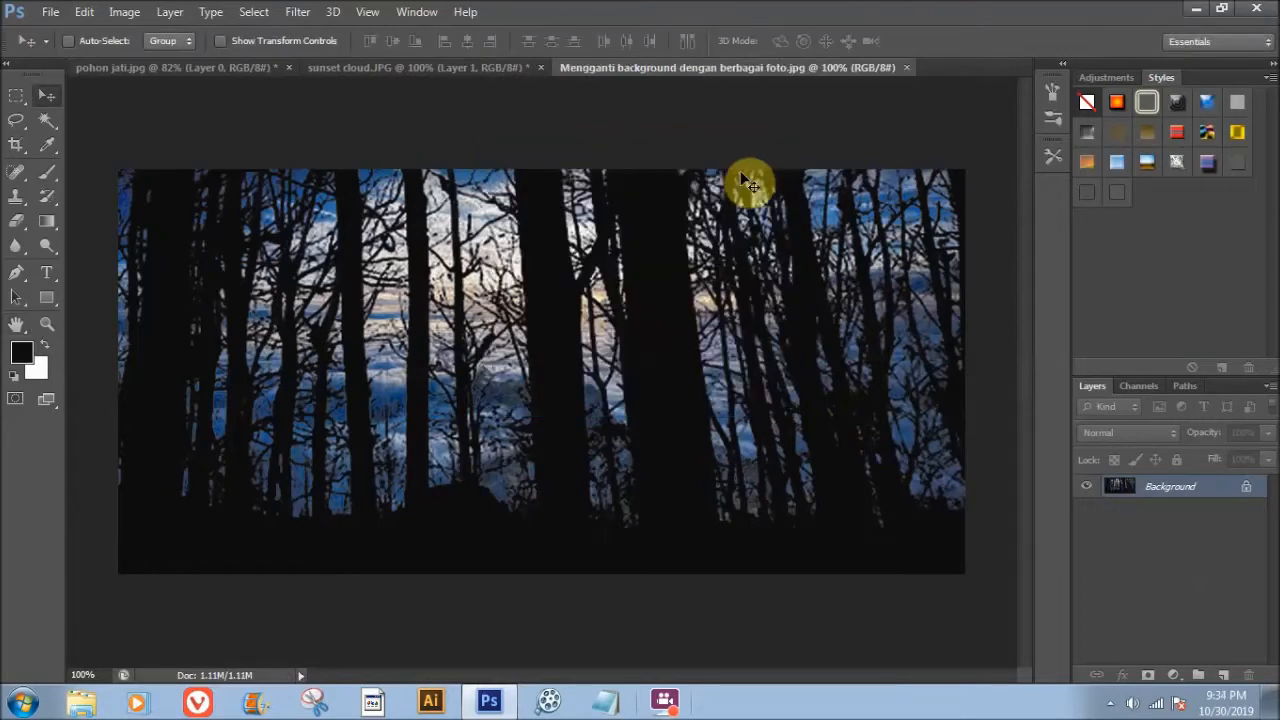